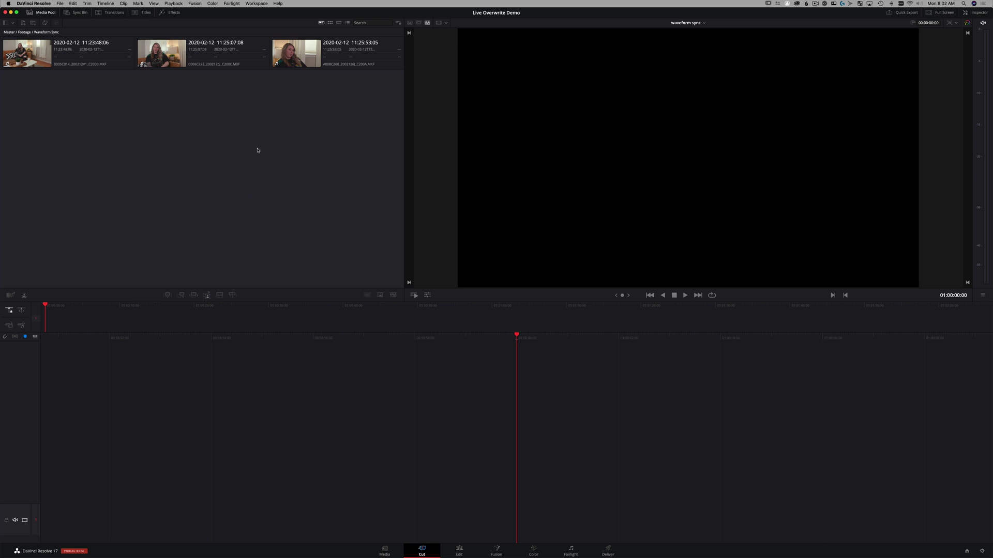
- Select the three interview clips in the Waveform Sync bin and sync them by audio in Sync Clips
left_click_drag(380, 115, 69, 56)
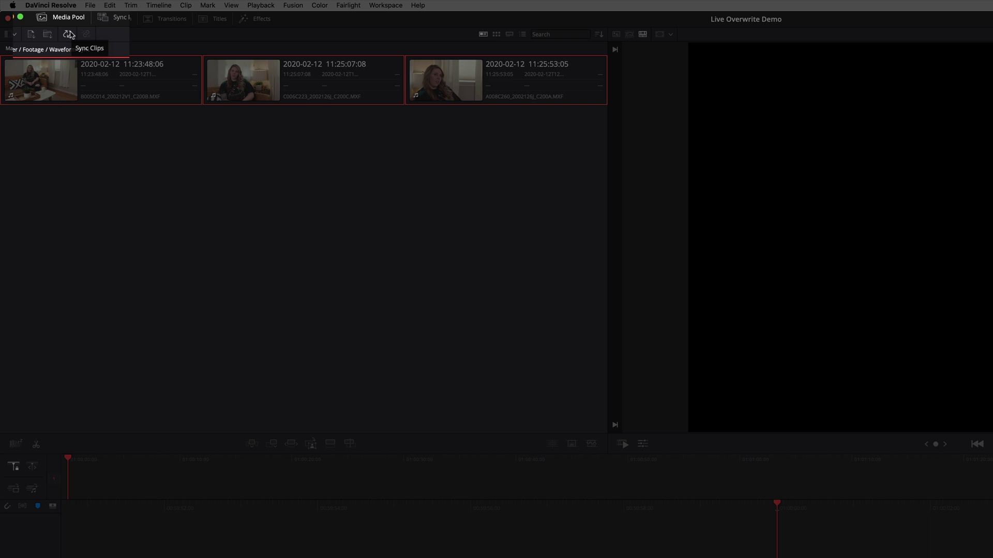
left_click(70, 35)
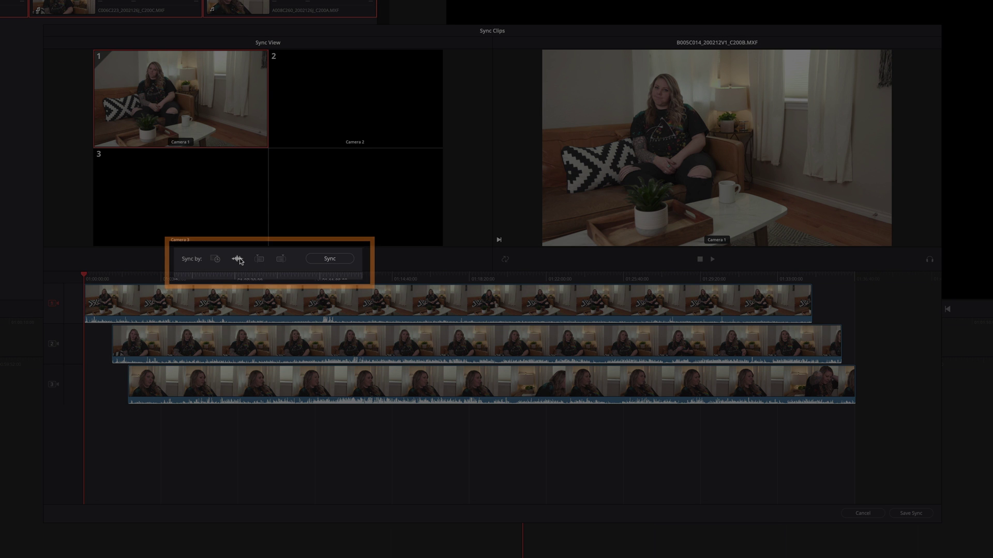
left_click(238, 259)
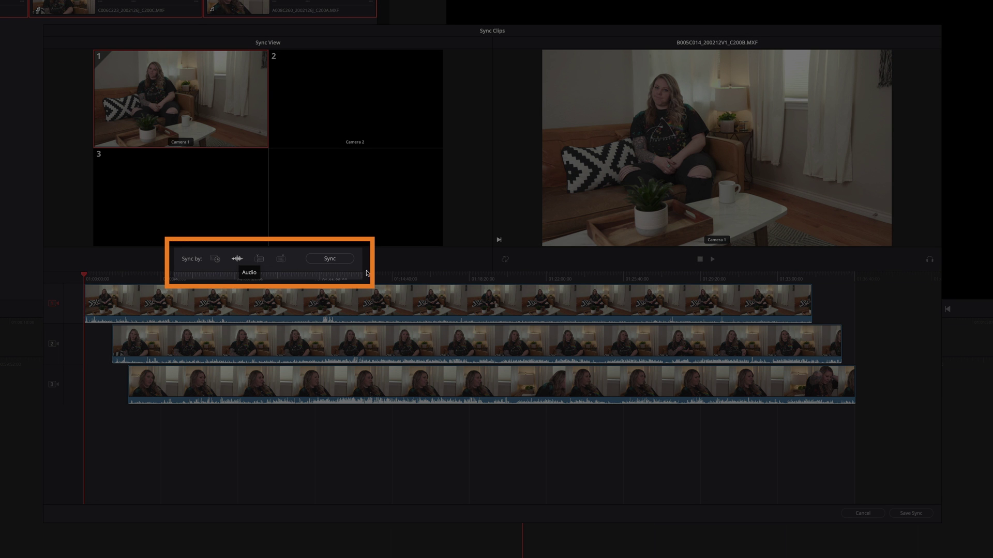
left_click(328, 258)
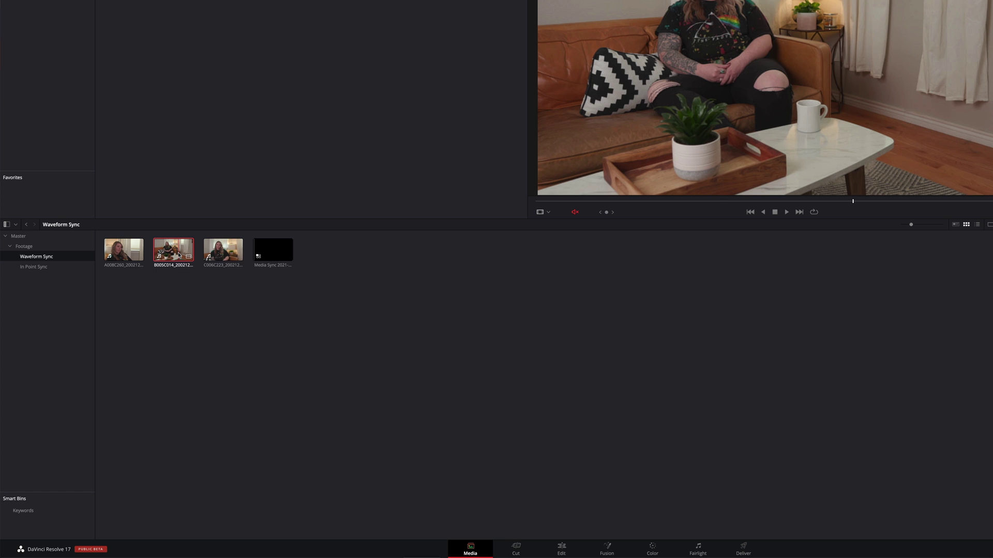
- In the wide clip's audio attributes, set Audio 1 to Embedded Channel 3 and Audio 2 to Embedded Channel 4
right_click(180, 254)
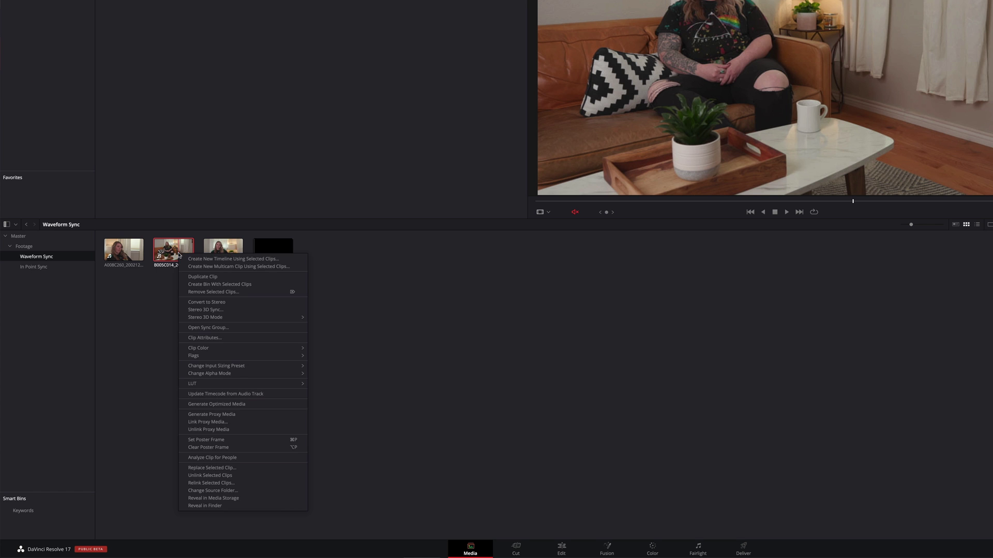
left_click(215, 338)
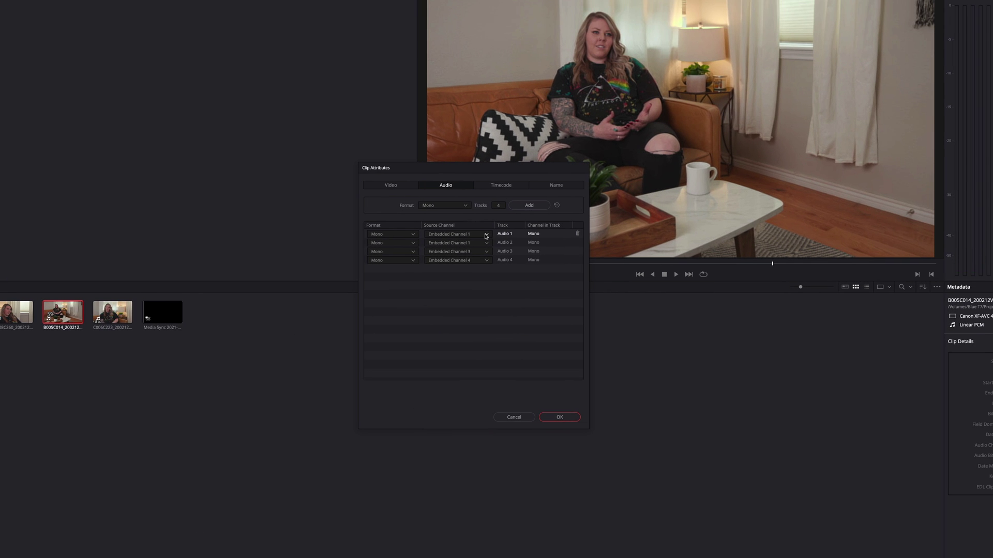
left_click(486, 235)
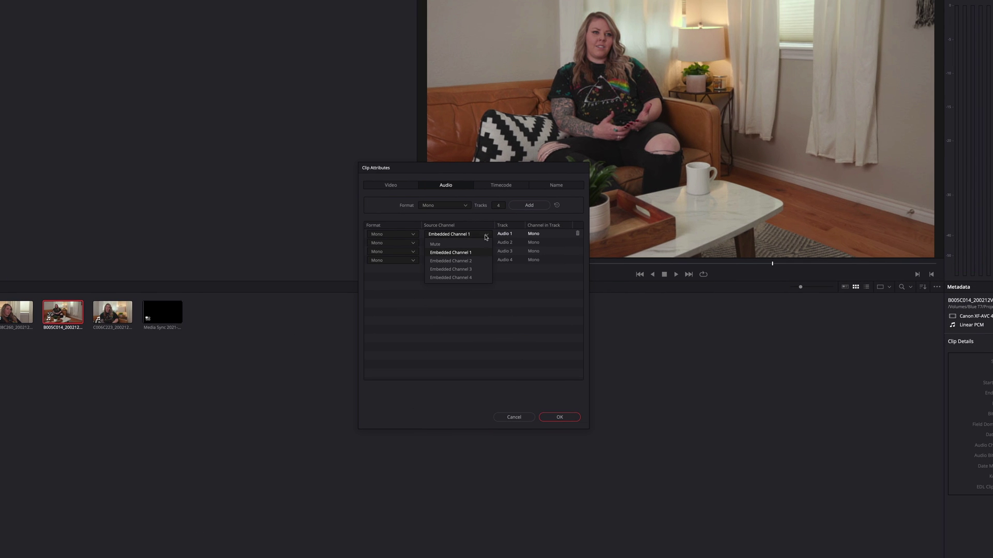
left_click(478, 269)
left_click(486, 244)
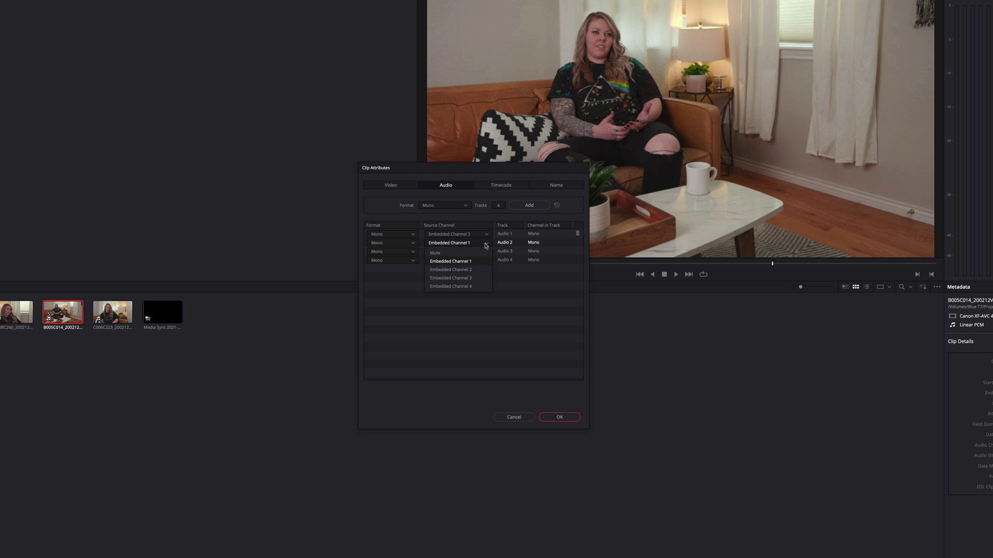
left_click(454, 286)
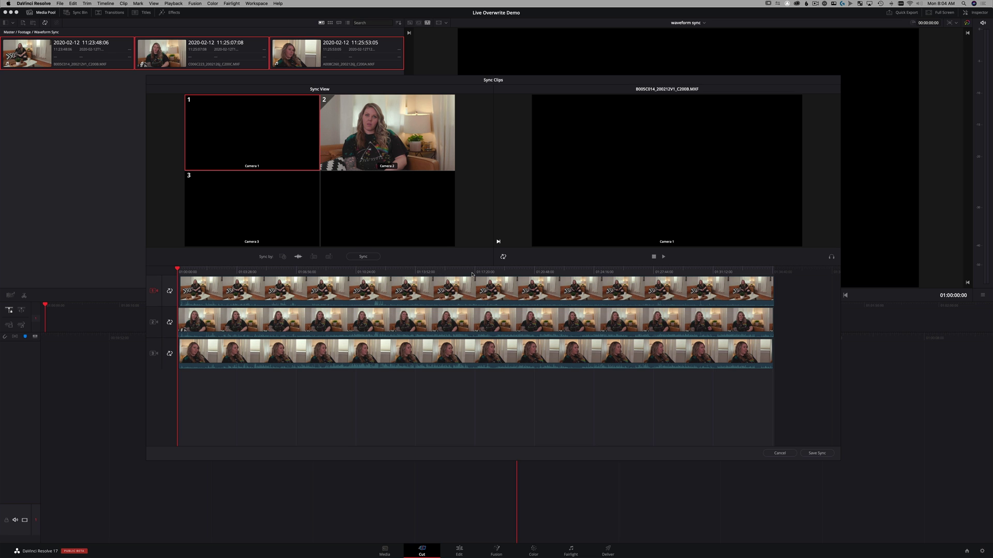
- Check the synced angles near mid-interview by playing Camera 3 with its audio monitored, and save the sync
left_click(453, 272)
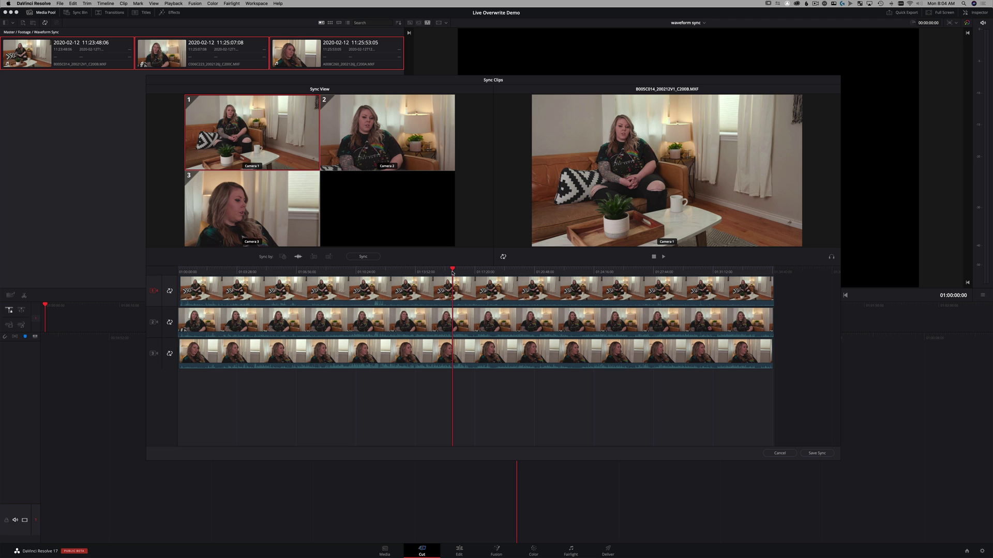
left_click(457, 272)
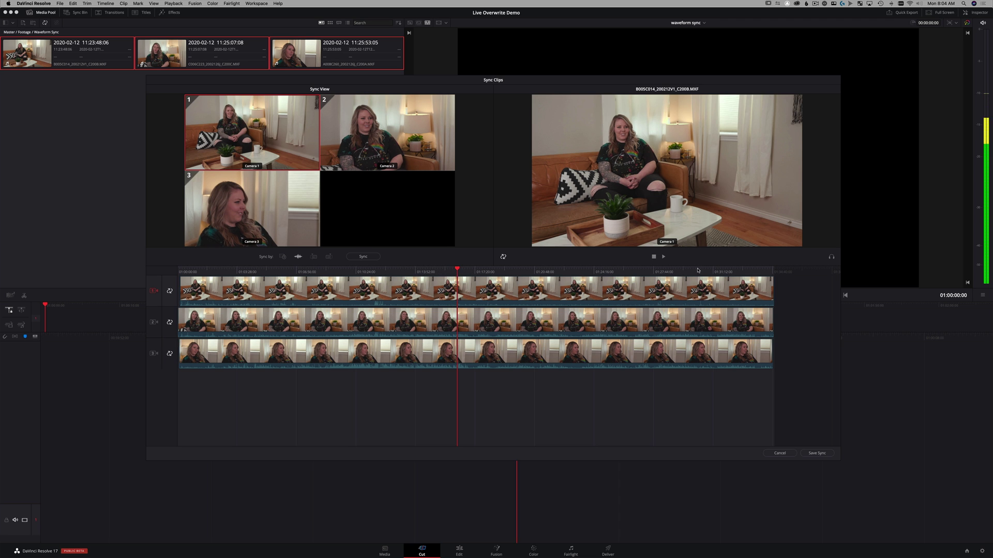
left_click(831, 257)
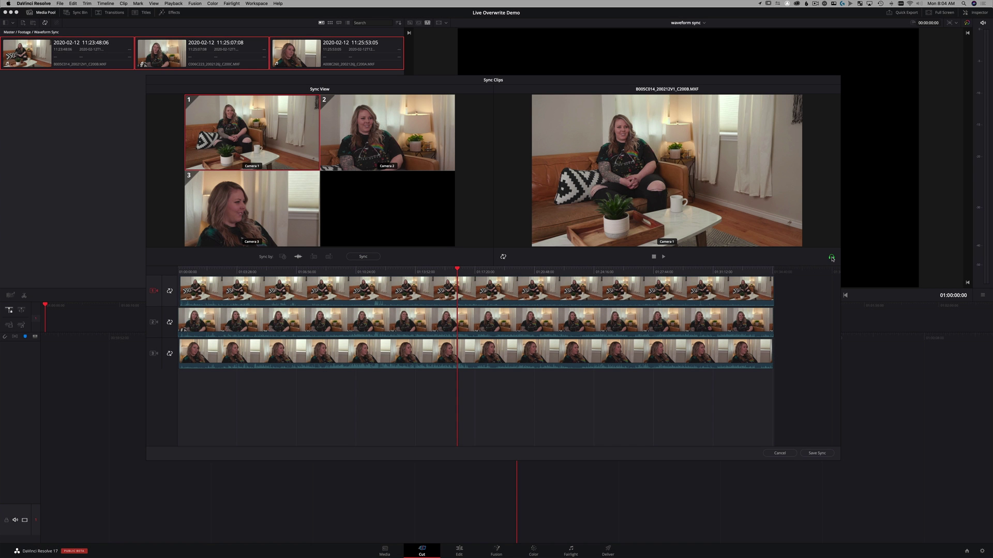
left_click(153, 354)
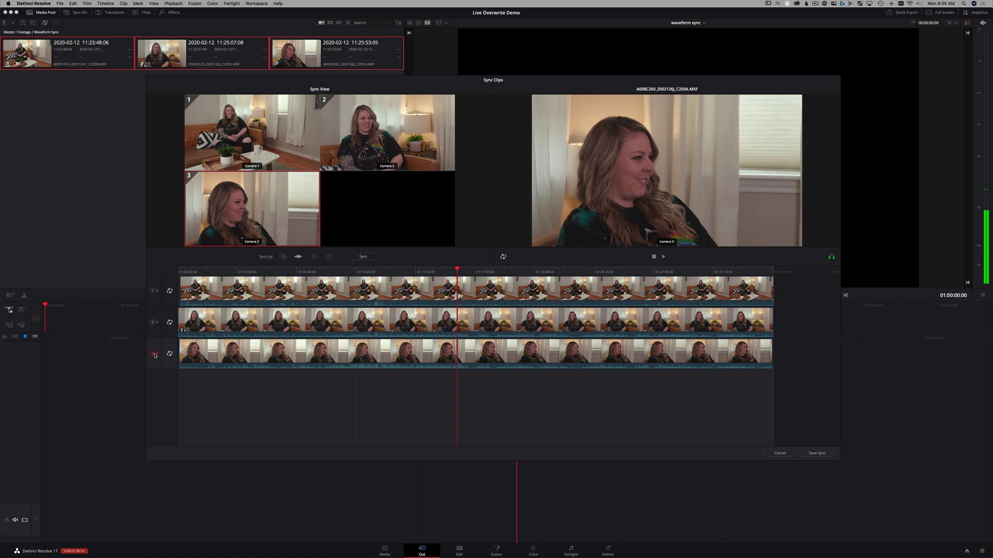
key("space")
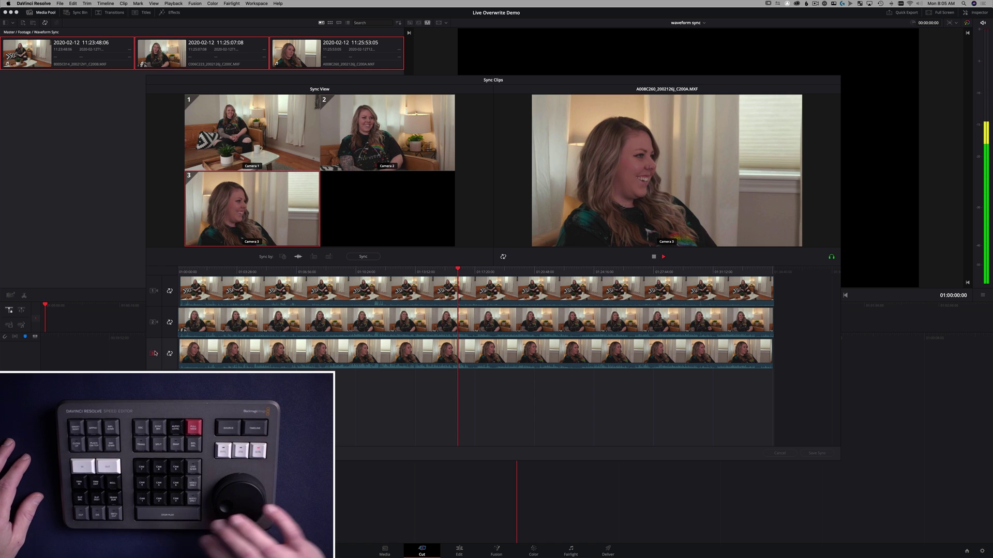
key("space")
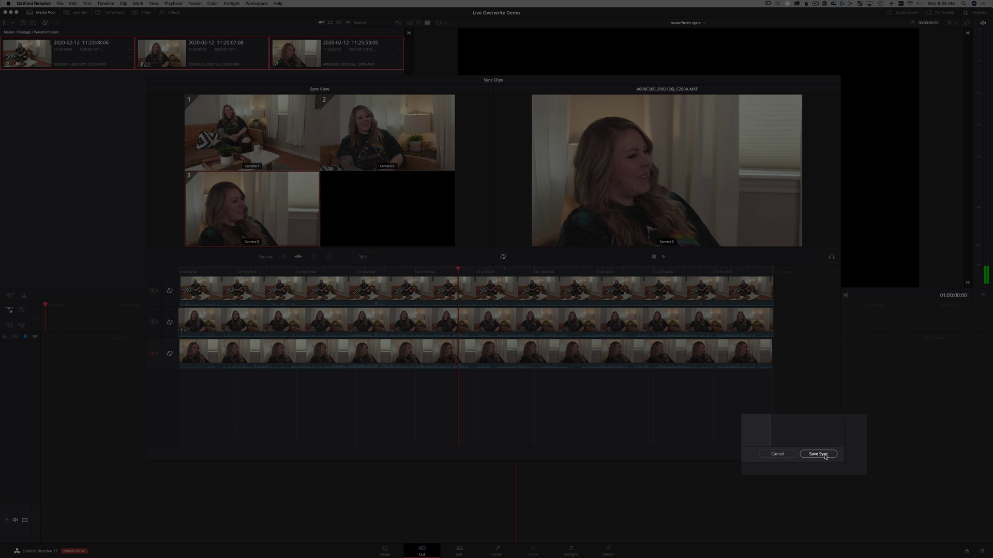
left_click(818, 454)
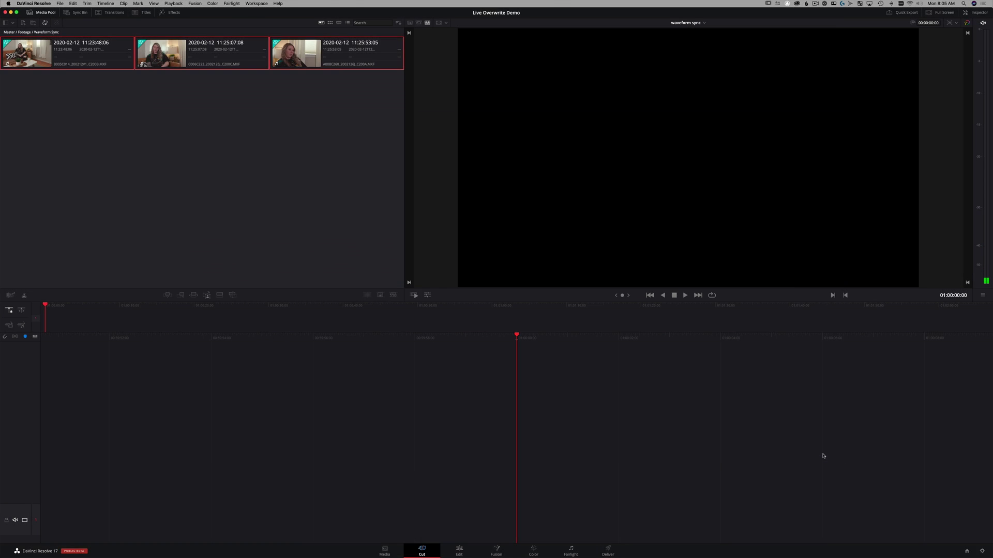
- Examine the sync badges on the three clips in the Waveform Sync bin
left_click(34, 61)
left_click(548, 91)
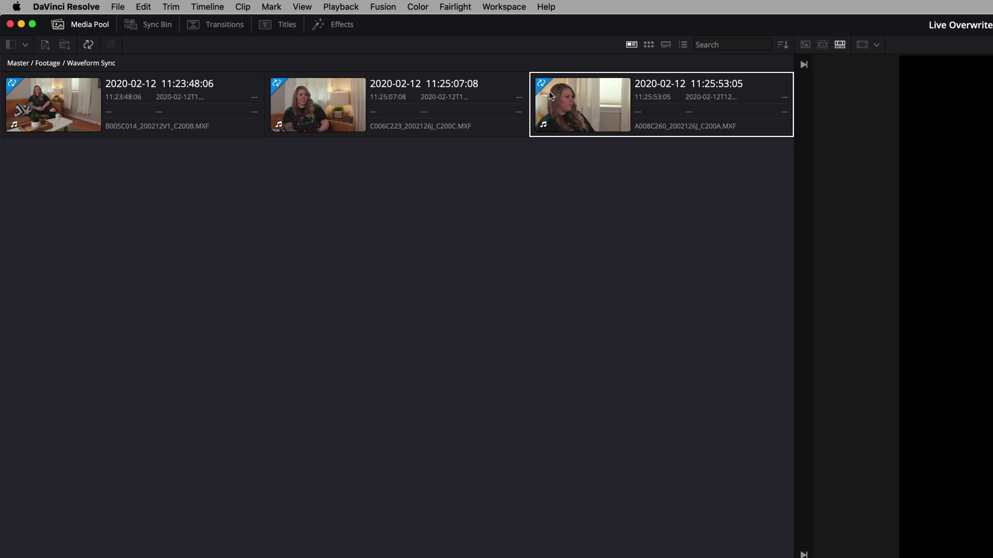
left_click(304, 91)
left_click(257, 91)
key("Right")
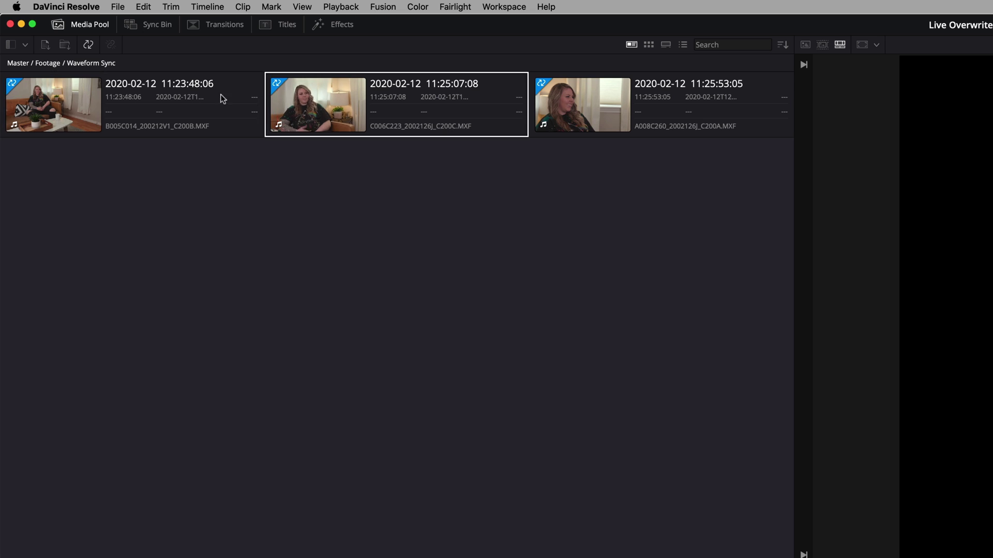
key("Left")
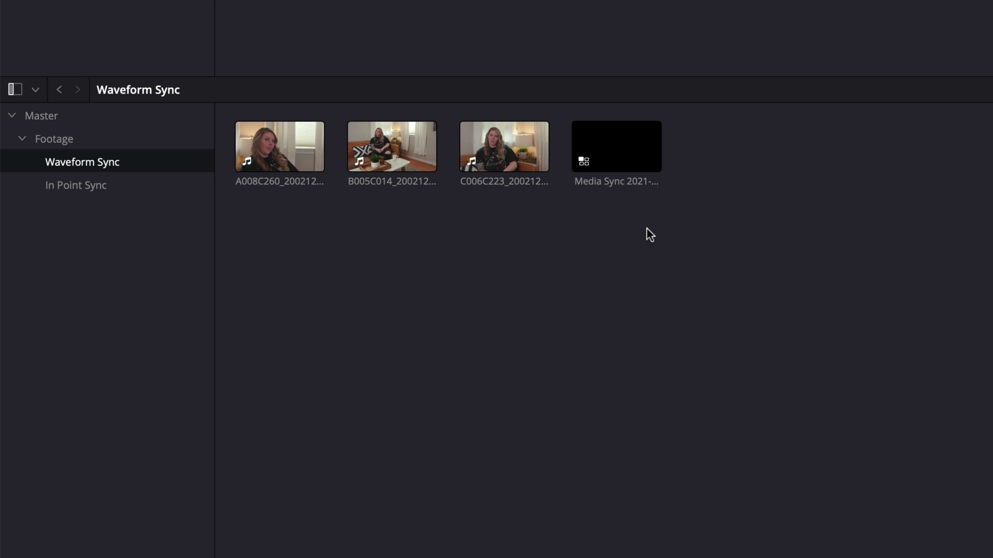
left_click(642, 145)
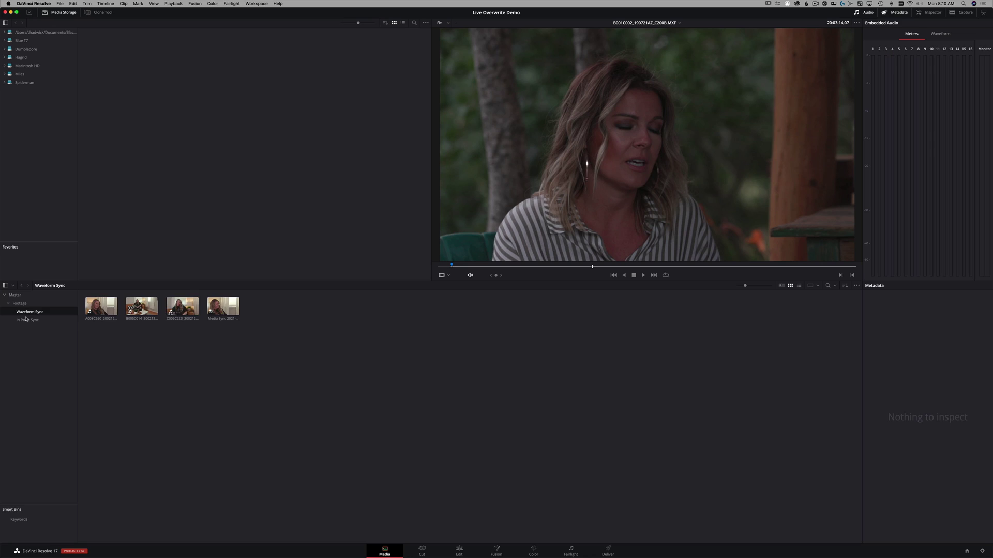
- Open the In Point Sync bin on the Cut page and play part of the close-up clip
left_click(27, 320)
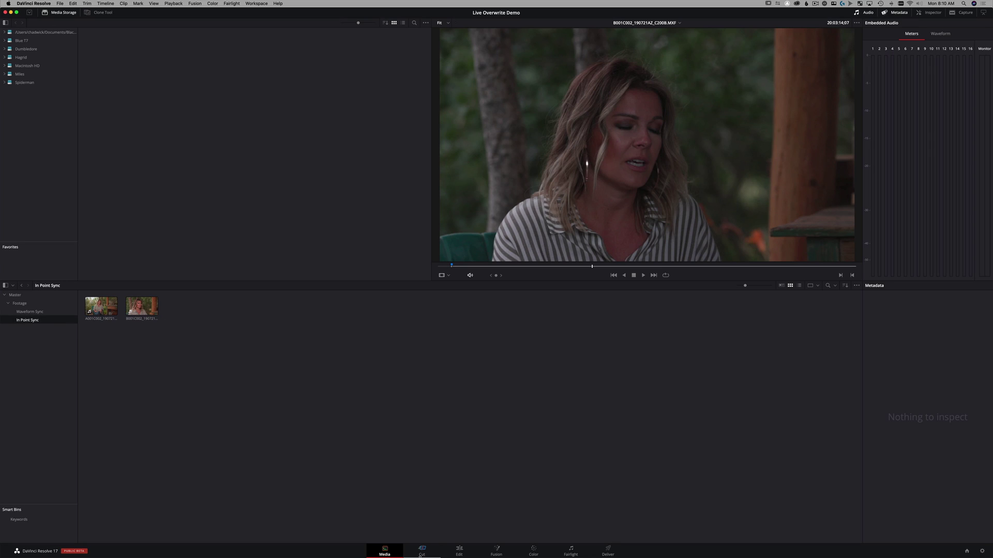
left_click(422, 552)
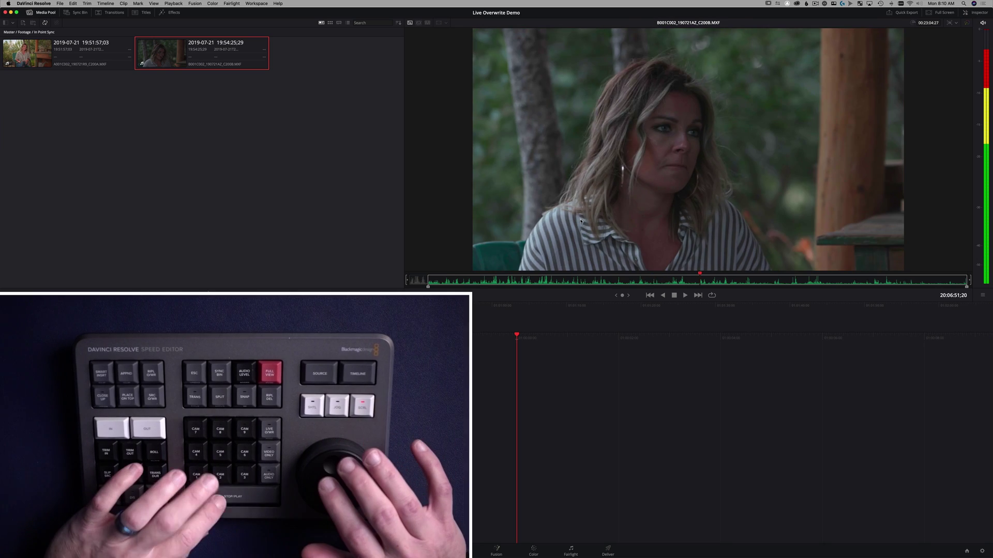
key("space")
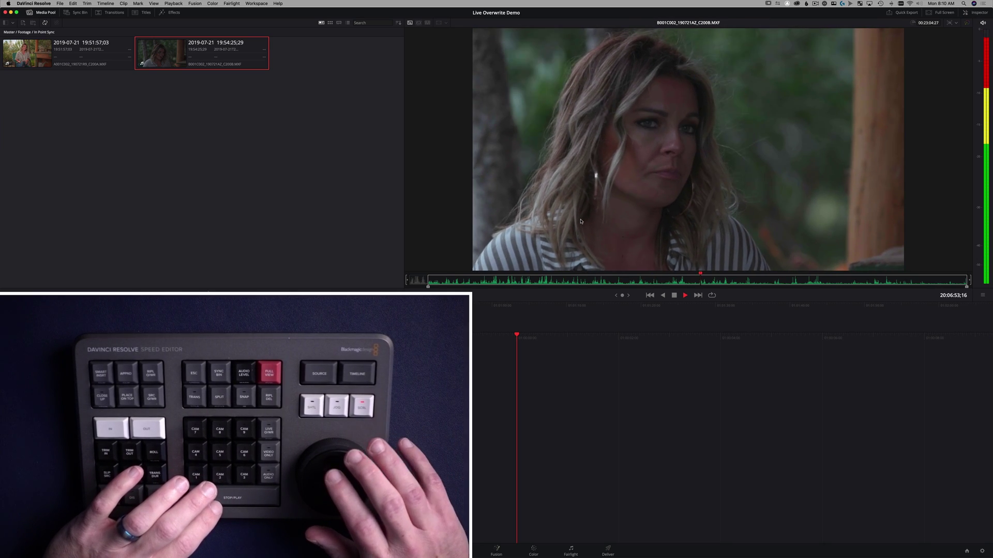
key("space")
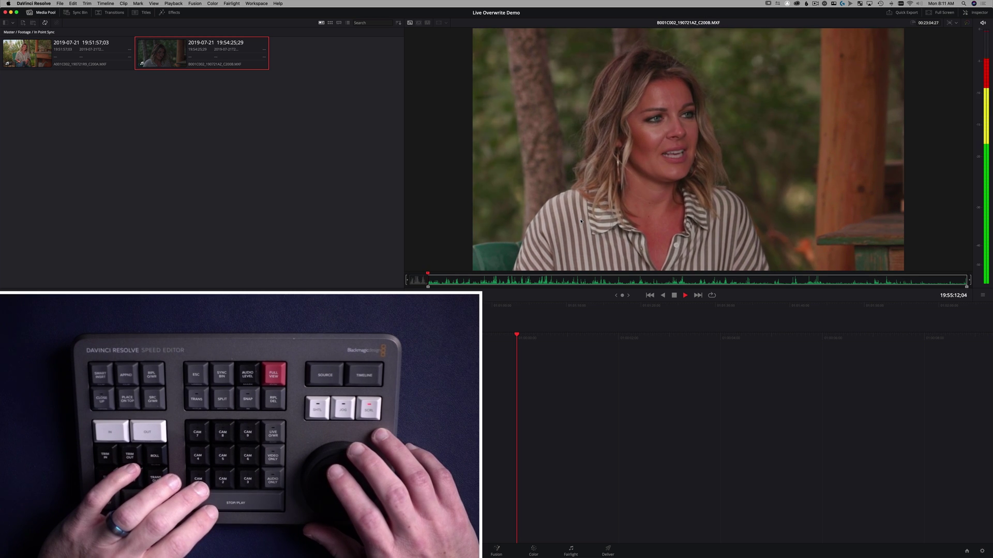
- Stop the close-up clip and cue it frame by frame to 19:55:13;00 as the sync reference
key("space")
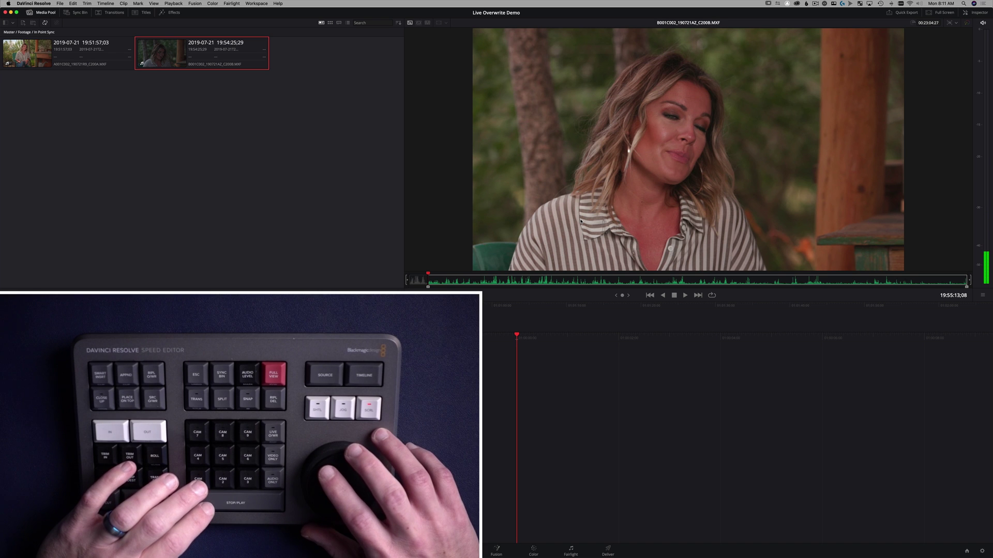
key("Left")
key("Left")
key("Left")
key("Left")
key("Left")
key("Left")
key("Left")
key("Left")
key("Left")
key("Left")
key("Left")
key("Left")
key("Left")
key("Left")
key("Left")
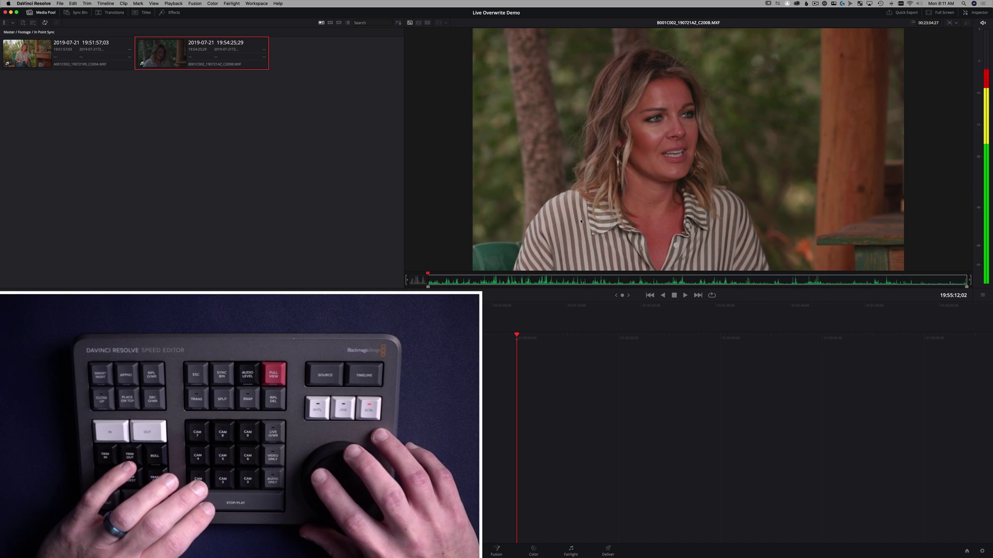
key("Right")
key("Right")
key("Right")
key("Right")
key("Right")
key("Right")
key("Right")
key("Right")
key("Right")
key("Right")
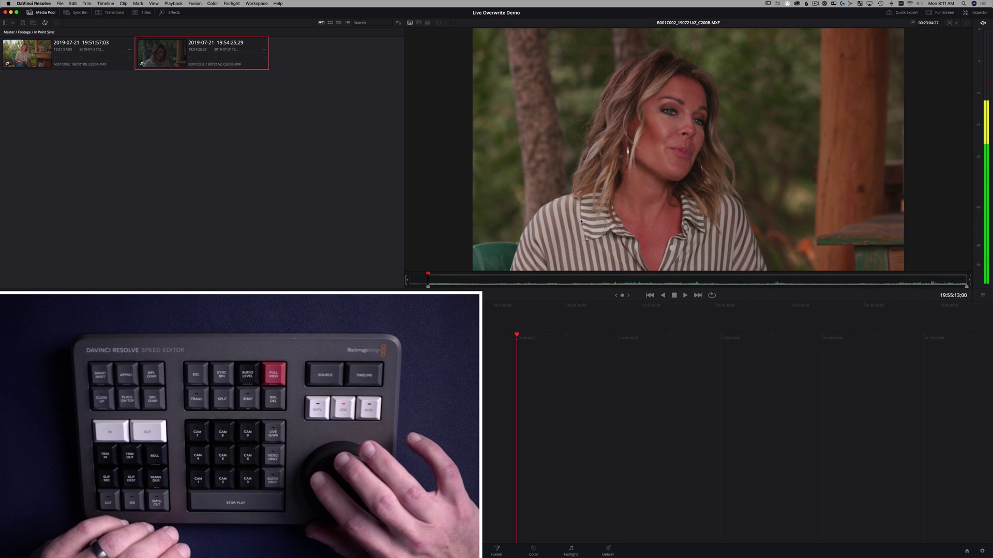
key("Left")
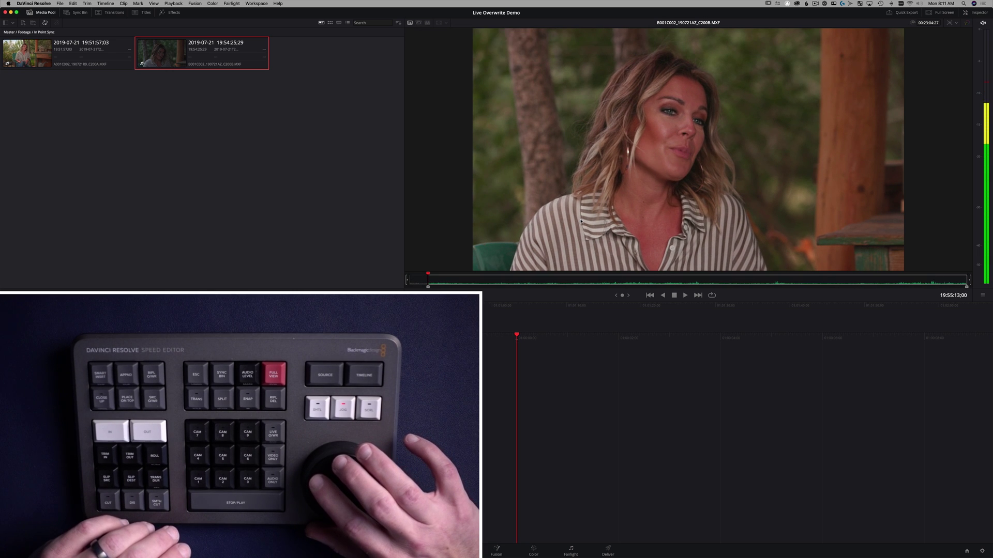
key("Right")
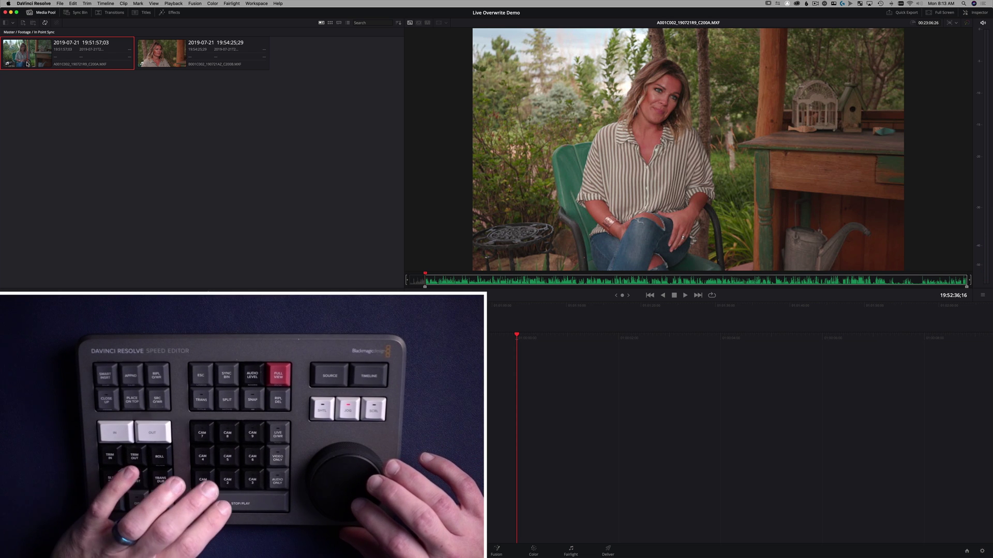
- Play the wide clip and go back to about 19:52:32;04 to look for the matching moment
key("space")
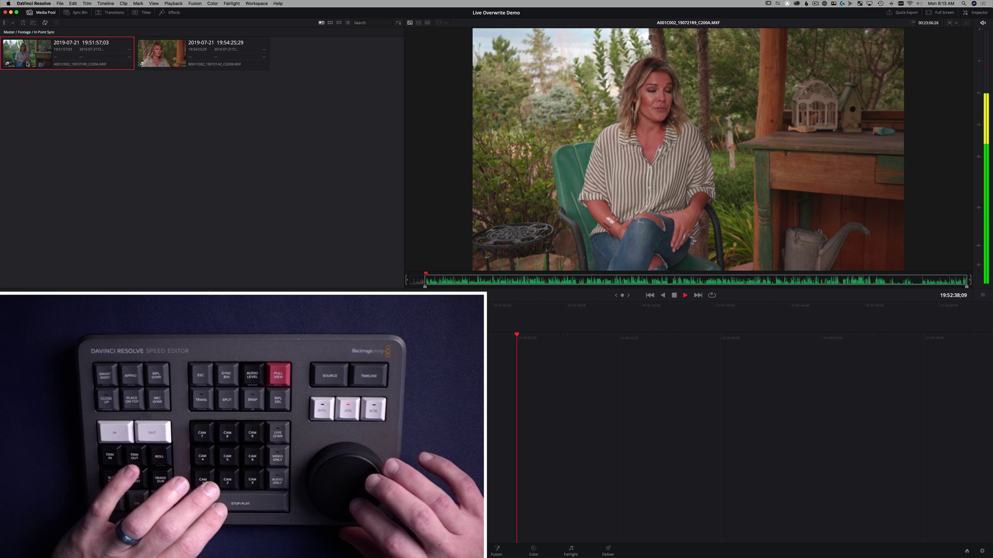
key("space")
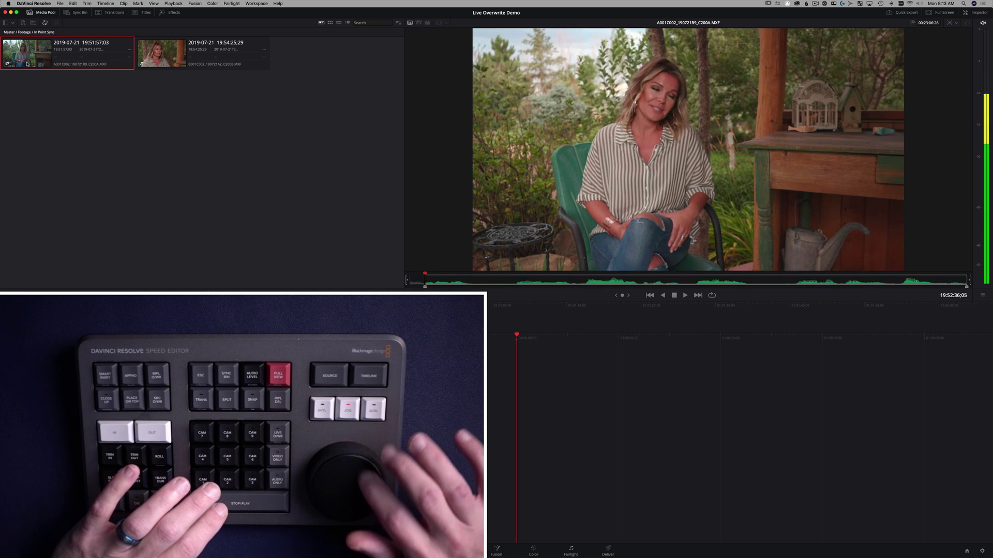
key("shift+Left")
key("shift+Left")
key("shift+Left")
key("shift+Left")
key("shift+Left")
key("Left")
key("Left")
key("Left")
key("Left")
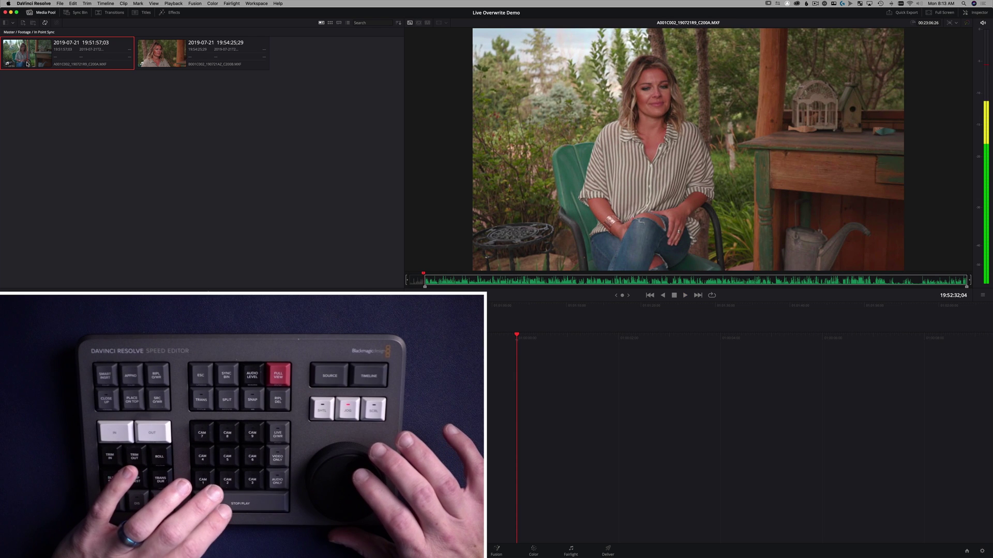
- Play and jog the wide clip forward to about 19:52:35;20 to find the moment matching the close-up reference
key("Right")
key("Right")
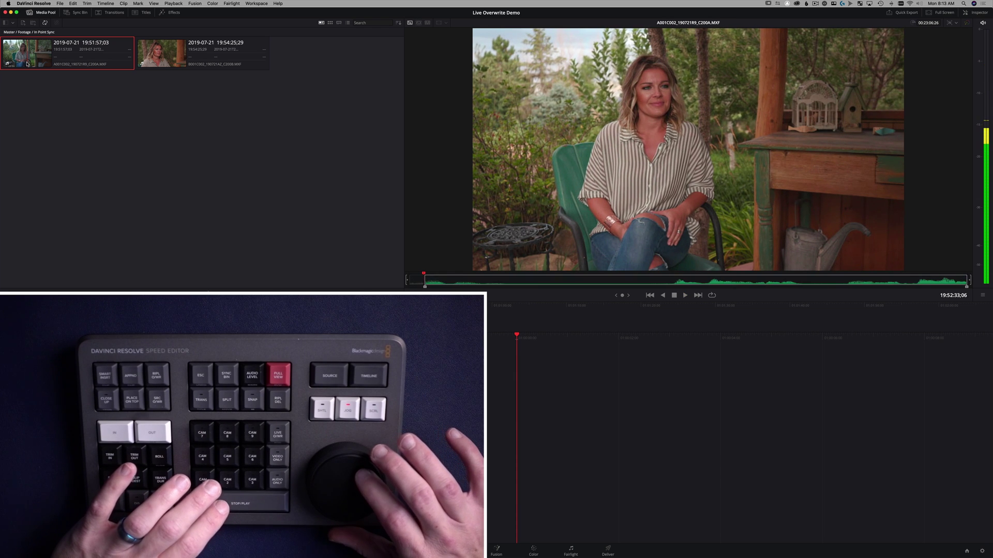
key("shift+Right")
key("shift+Right")
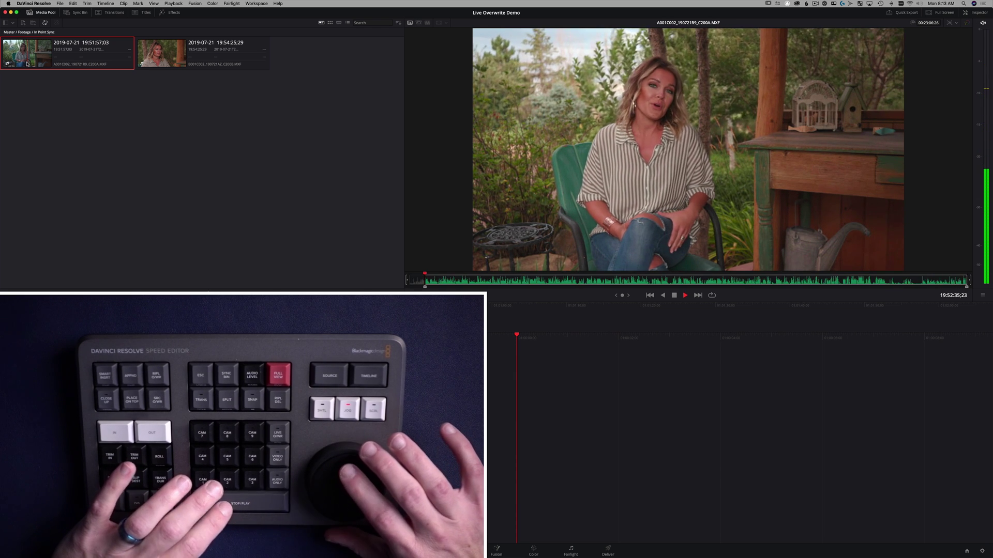
key("Left")
key("Left")
key("Left")
key("Left")
key("Left")
key("Left")
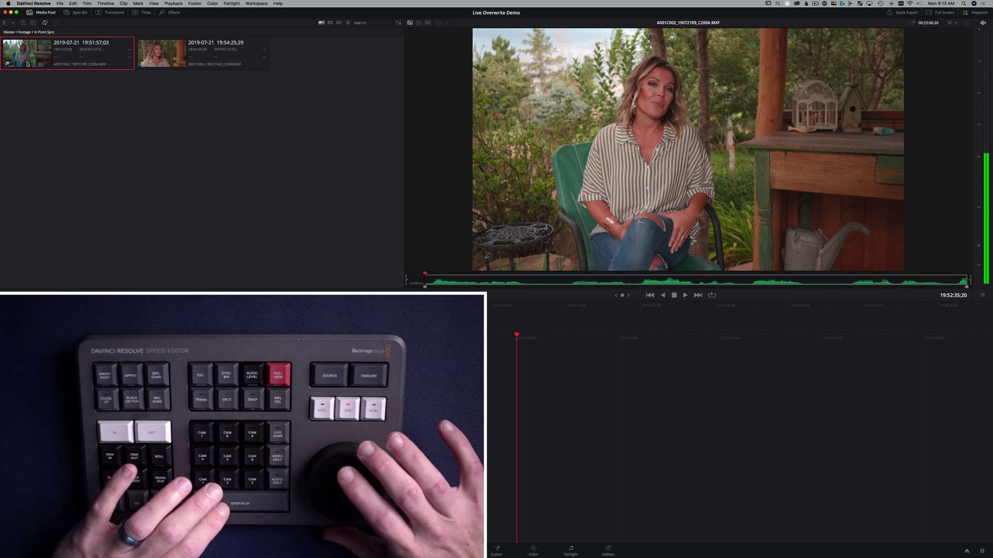
- Cue the wide clip frame by frame to 19:52:35;21 as its matching sync point
key("Right")
key("Right")
key("Left")
key("Left")
key("Left")
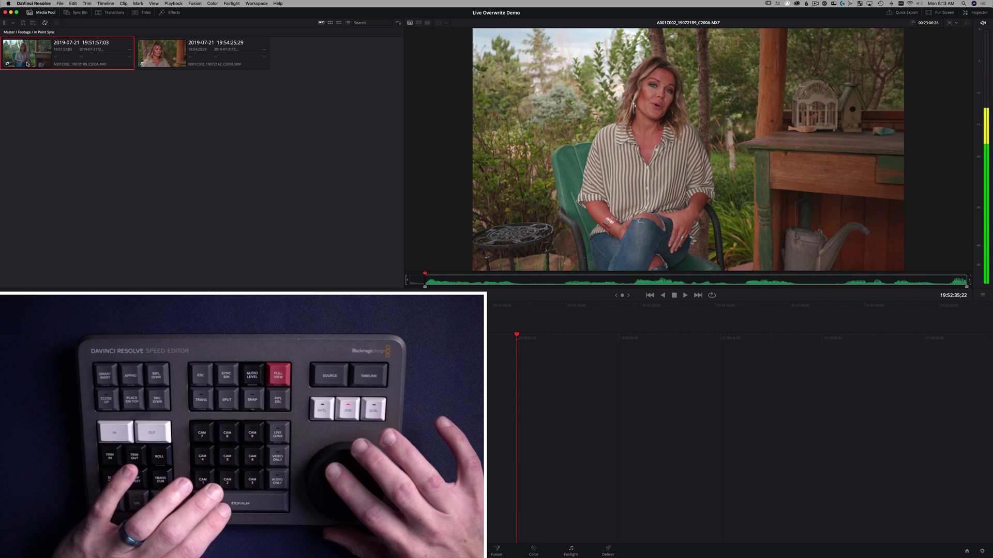
key("Right")
key("Right")
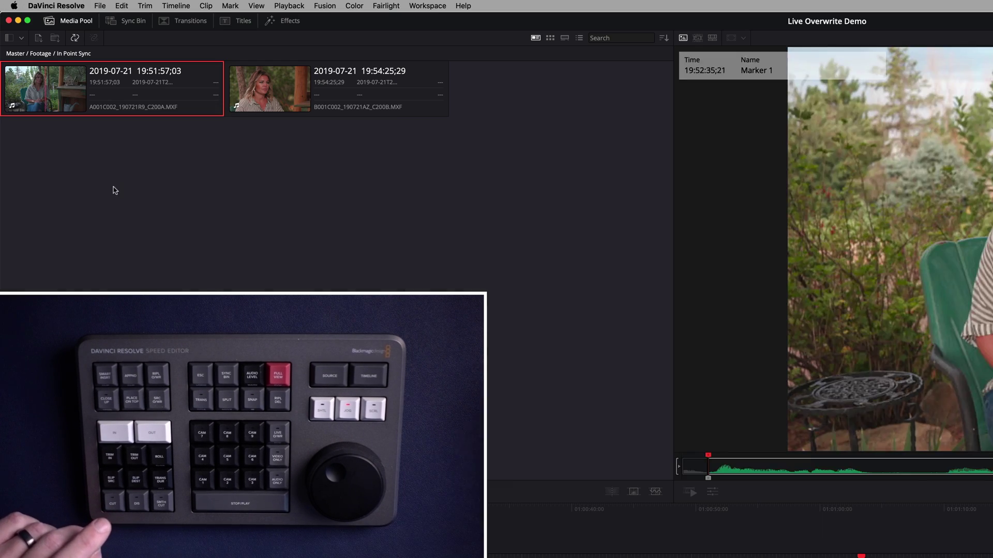
- Select both clips in the In Point Sync bin and synchronize them by in point in the Sync Clips window
left_click(210, 93)
left_click_drag(395, 172, 167, 85)
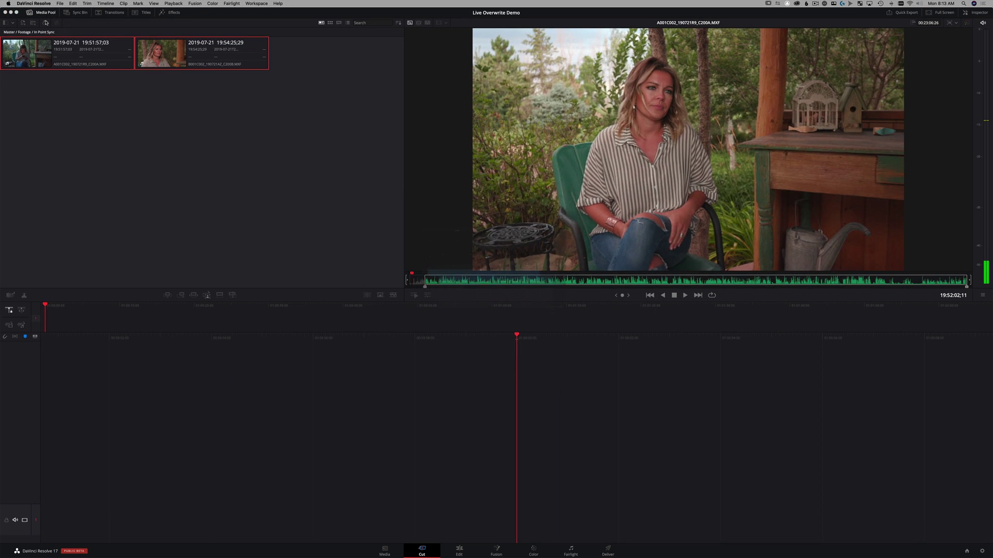
left_click(78, 37)
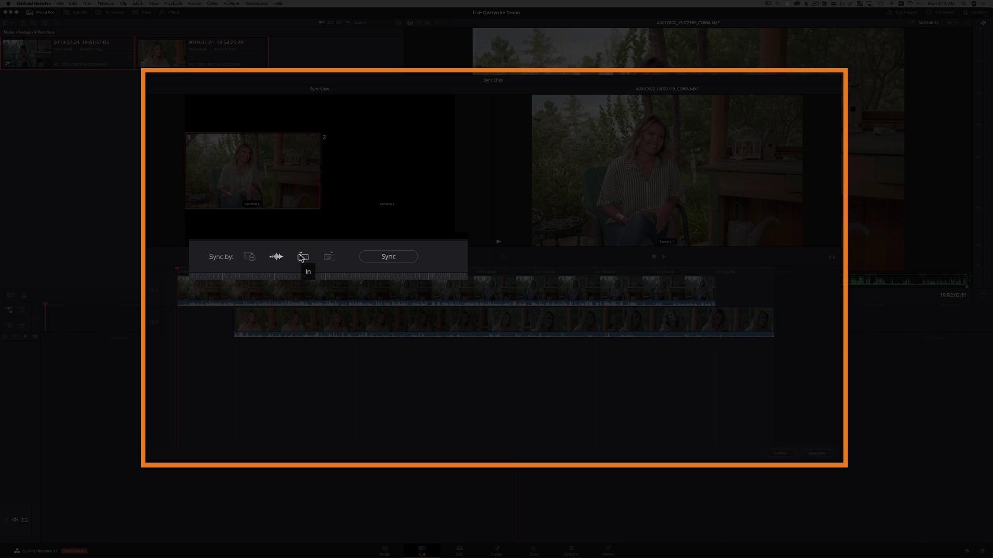
left_click(373, 257)
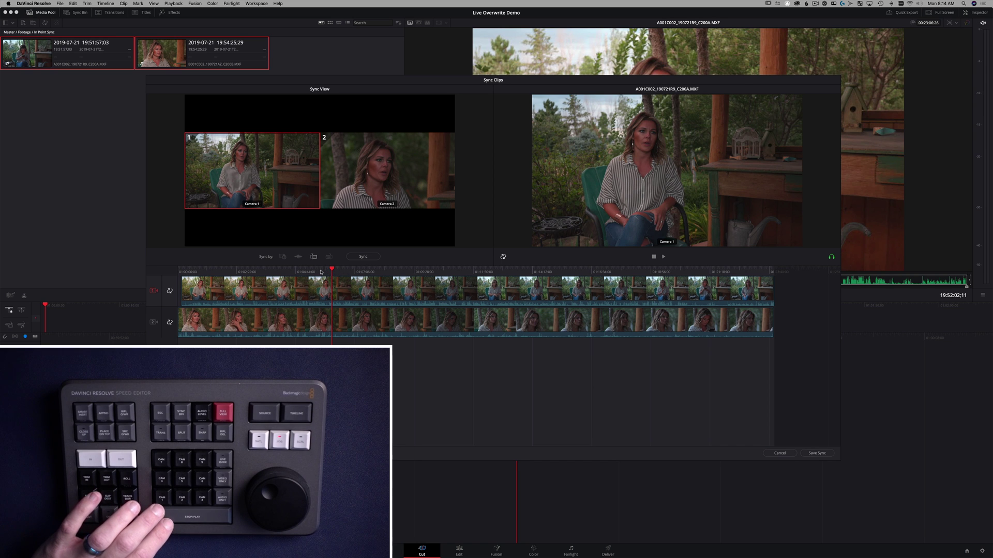
- Play a section of the synchronized cameras to check their alignment and save the sync
left_click(318, 272)
key("space")
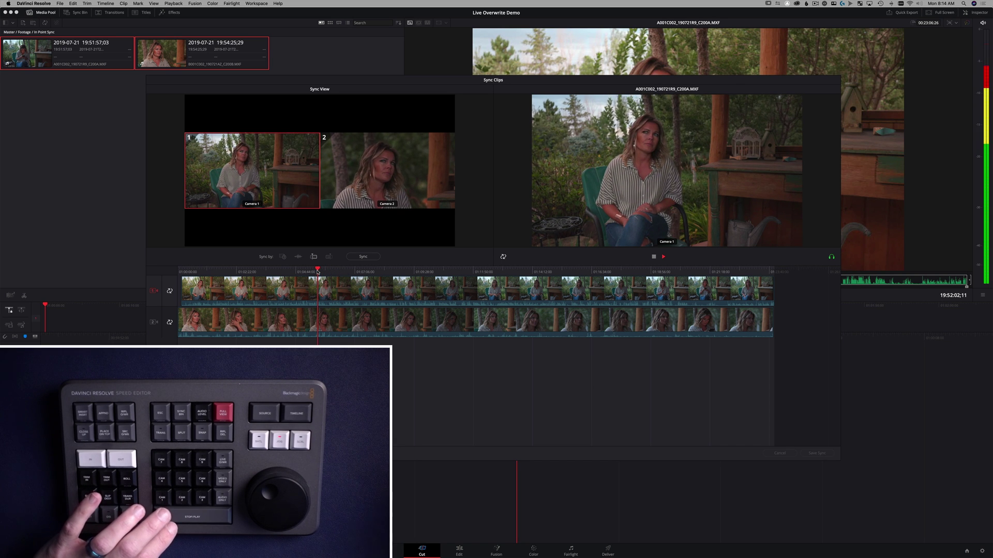
key("space")
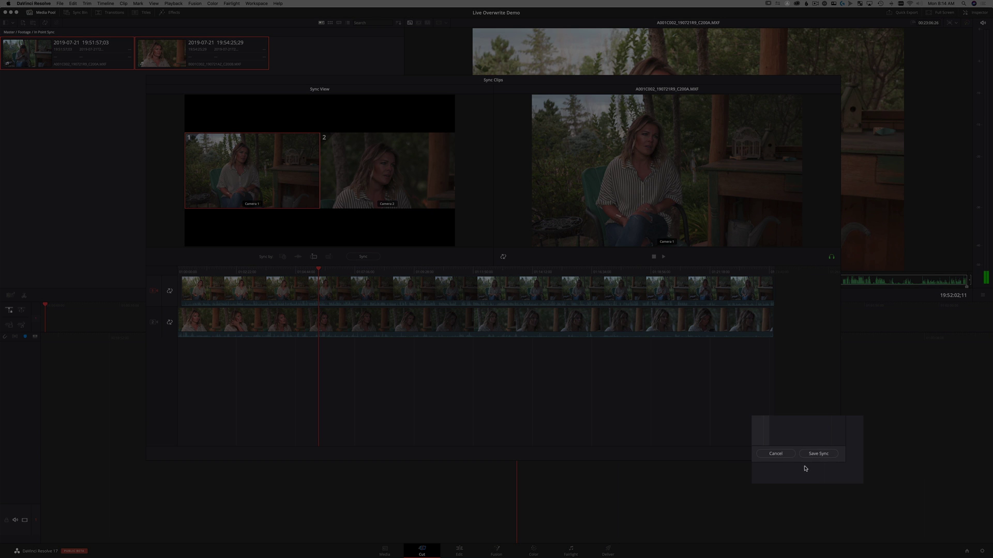
left_click(832, 457)
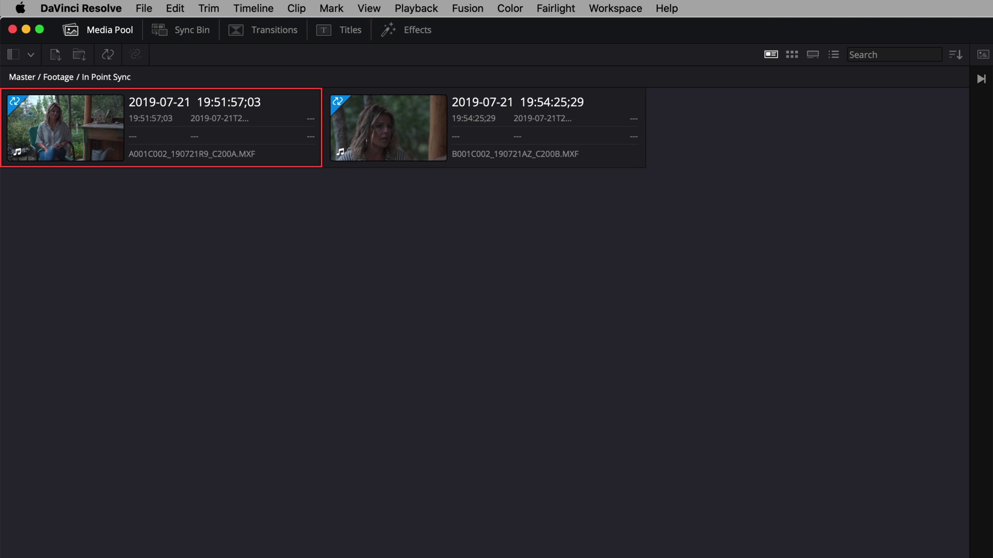
- Create an empty timeline named "waveform sync timeline" with one video track and four mono audio tracks
left_click(384, 551)
left_click(172, 313)
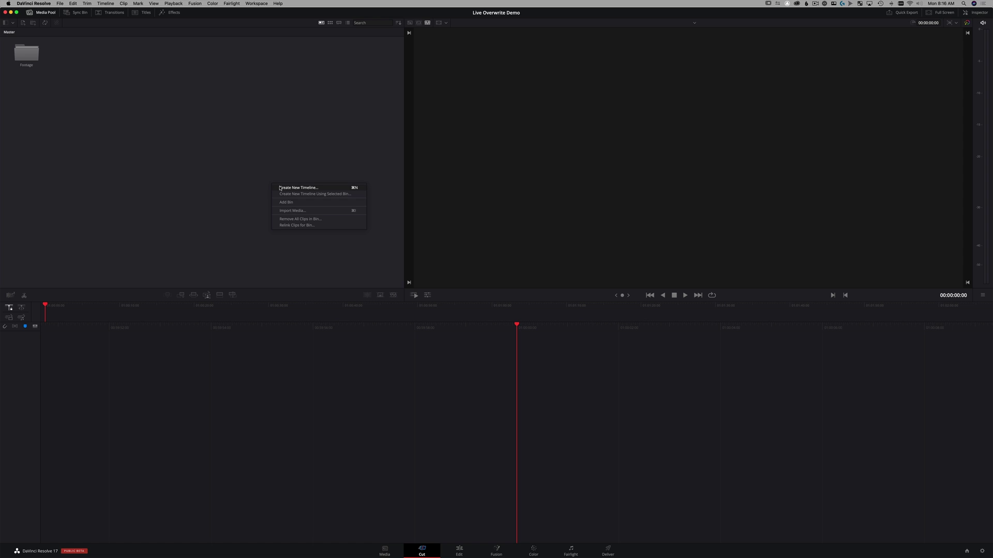
left_click(280, 188)
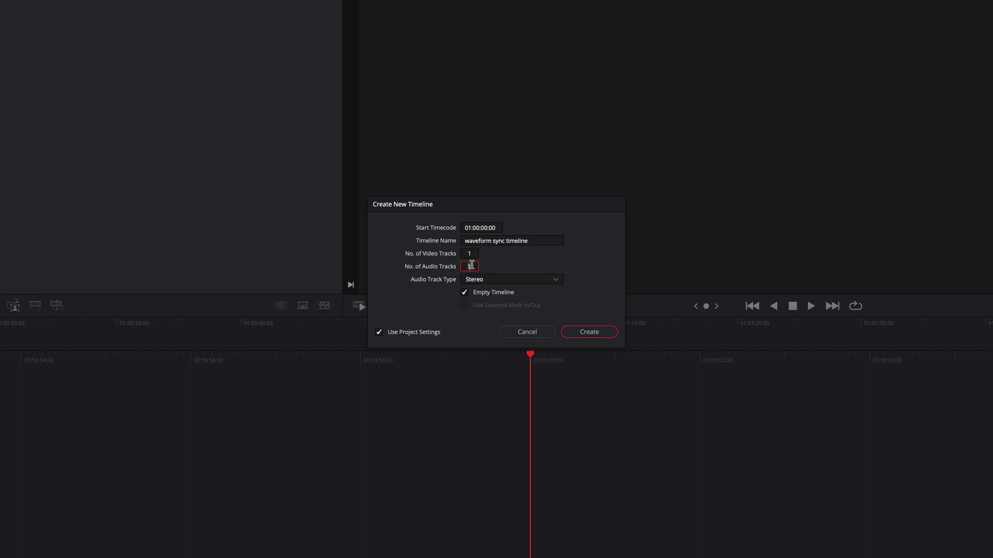
left_click(535, 281)
left_click(528, 293)
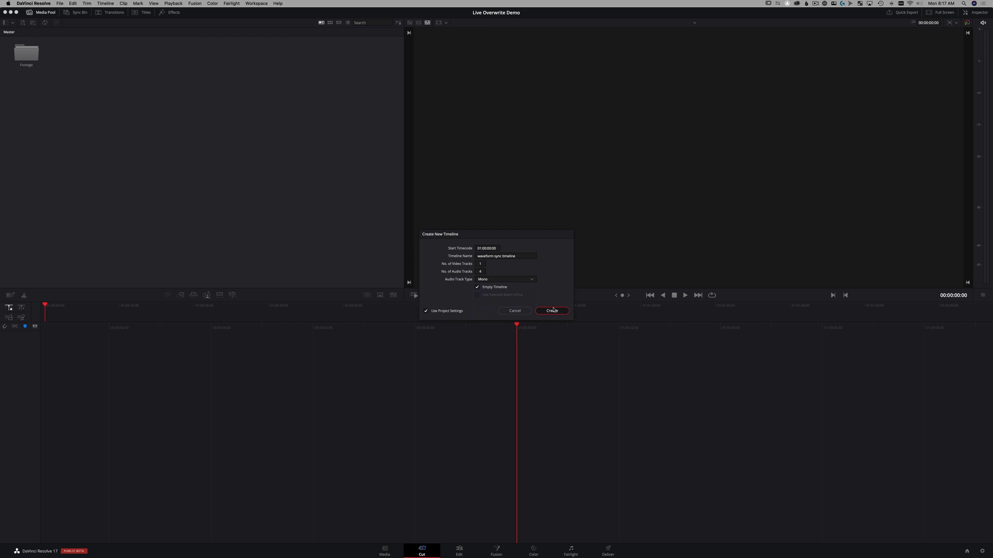
left_click(552, 311)
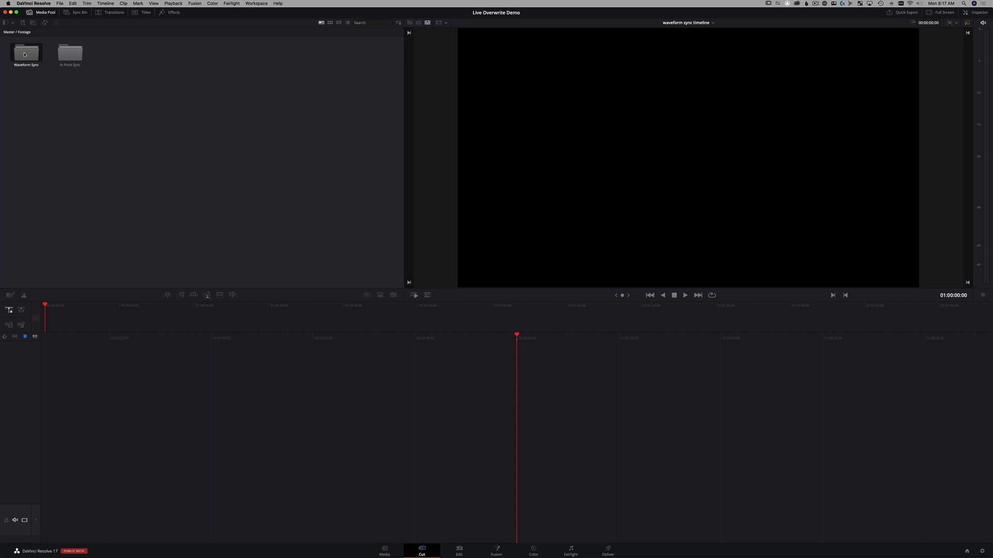
- Open the Waveform Sync bin and add the whole close-up clip to the new timeline
double_click(24, 54)
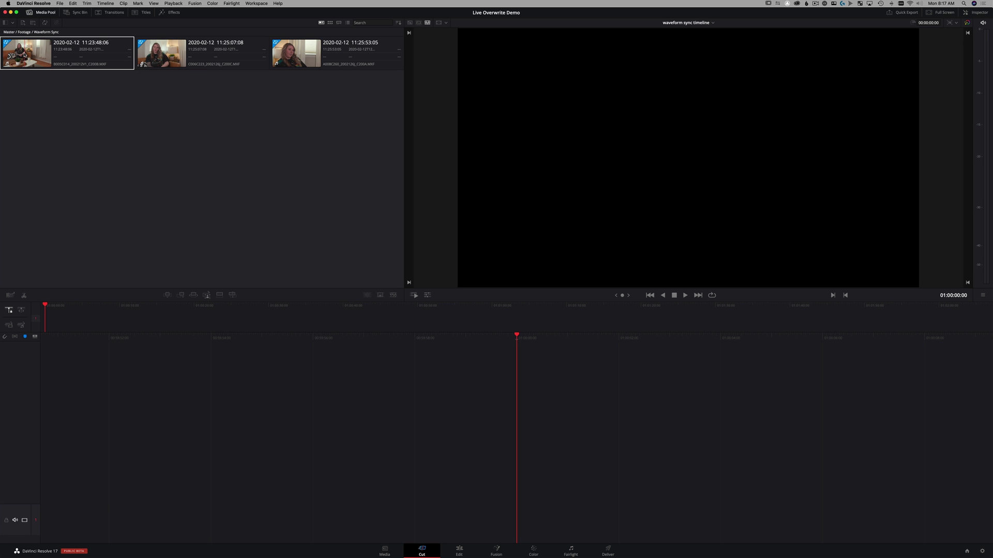
left_click(161, 54)
left_click(310, 55)
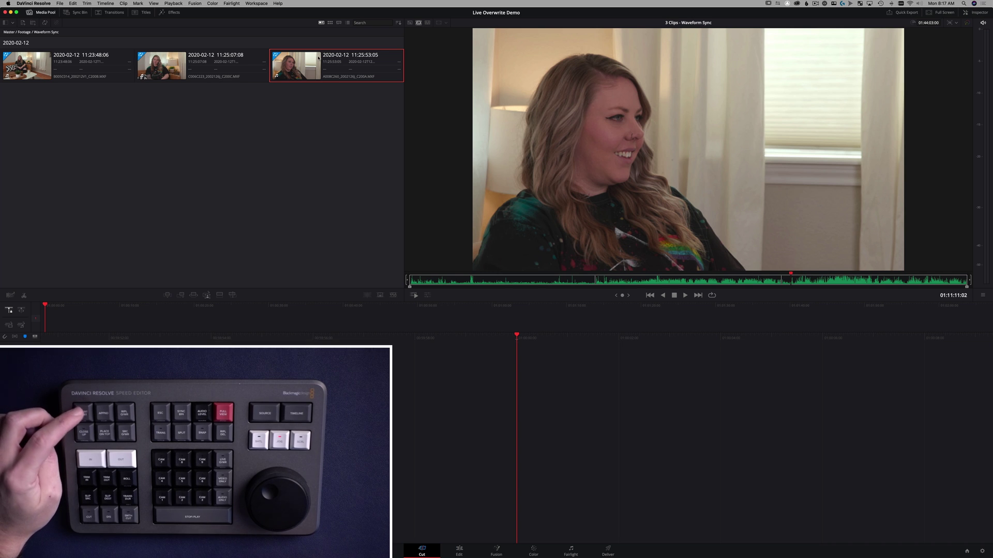
key("F12")
key("F12")
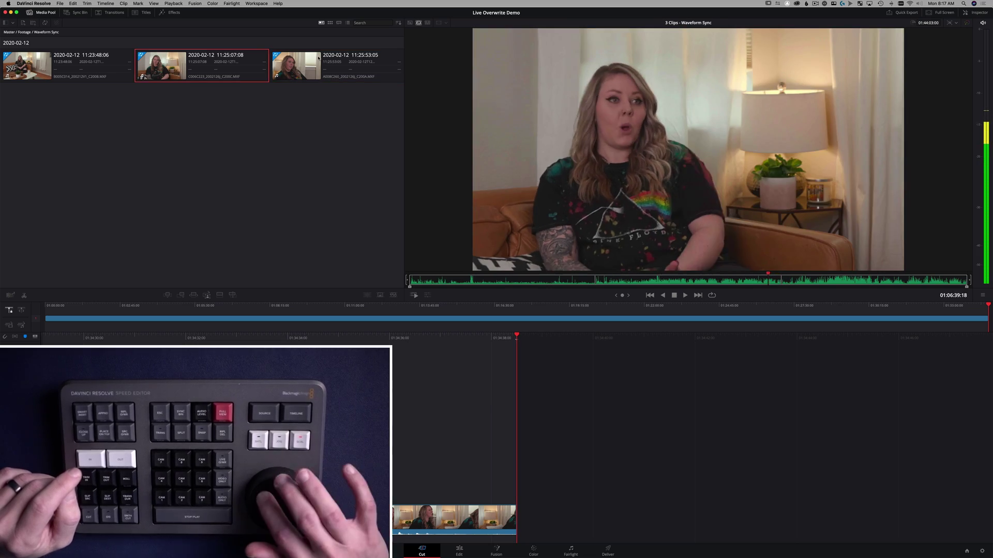
- Switch to the timeline, go back to about 01:28:58 and play the close-up briefly to check its audio
key("q")
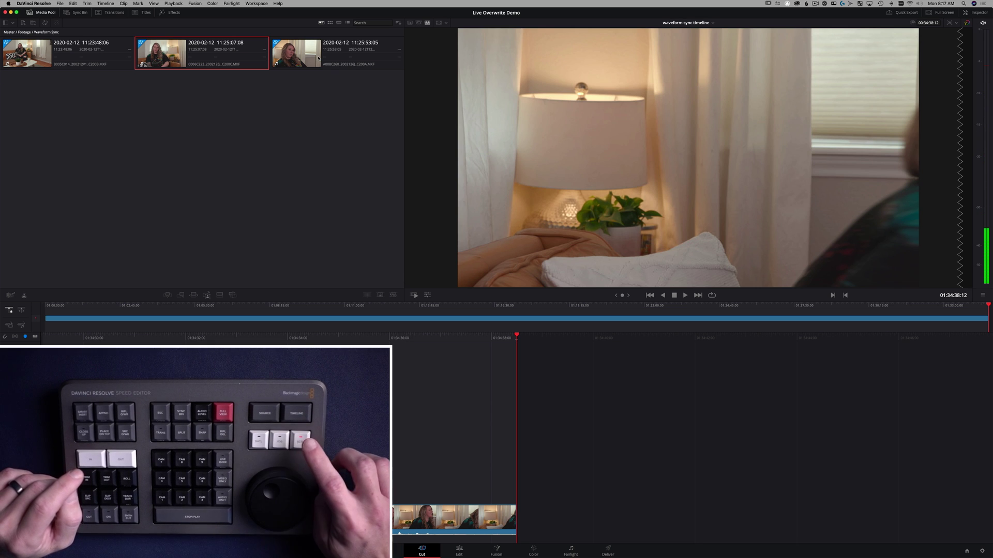
scroll(319, 59, "left", 10)
scroll(318, 59, "left", 20)
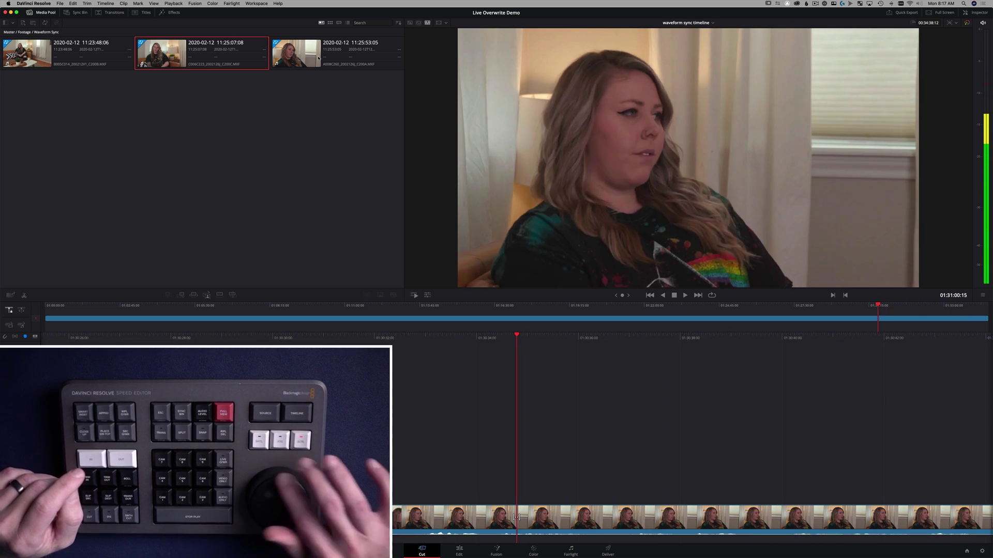
key("l")
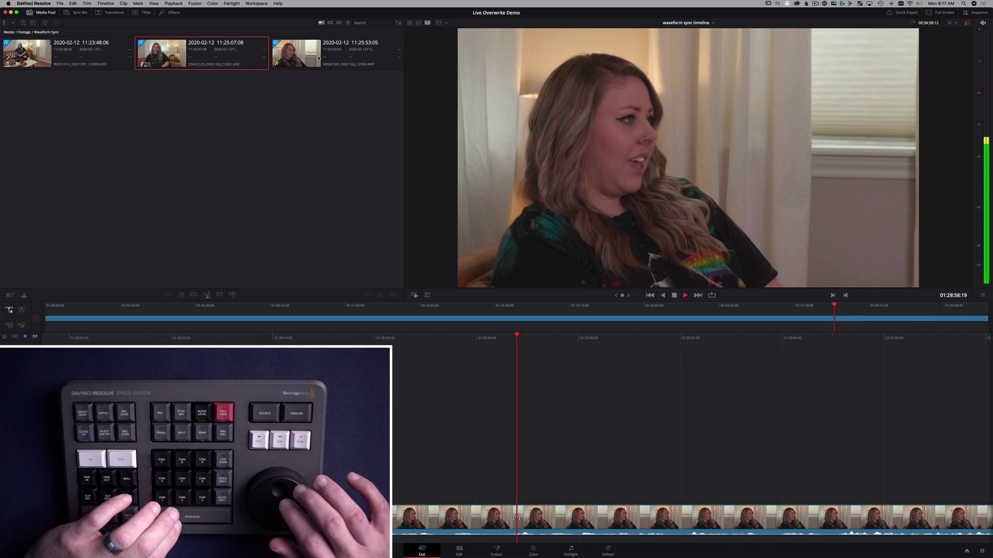
key("space")
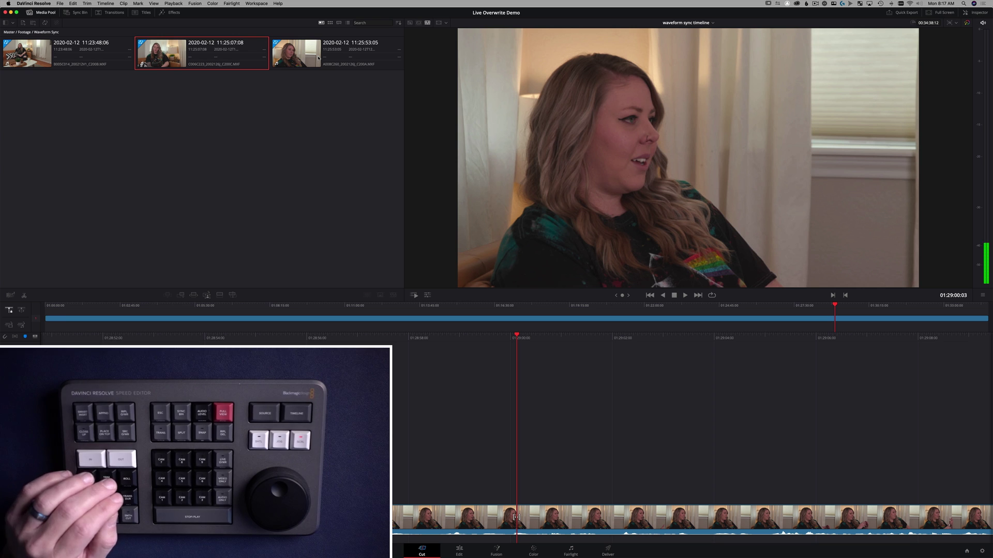
- Solo Audio 1 on the Edit page, check its playback and return to the Cut page
left_click(459, 551)
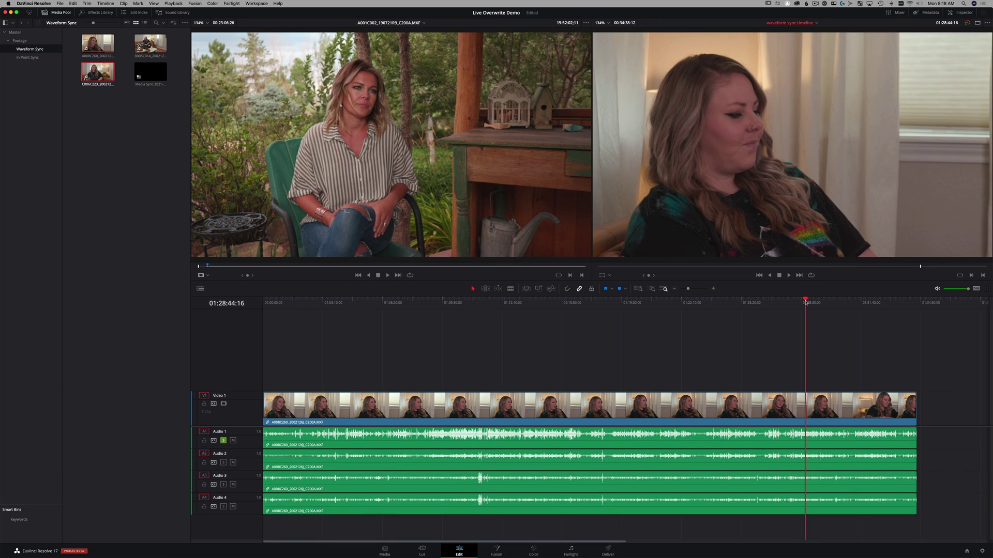
key("space")
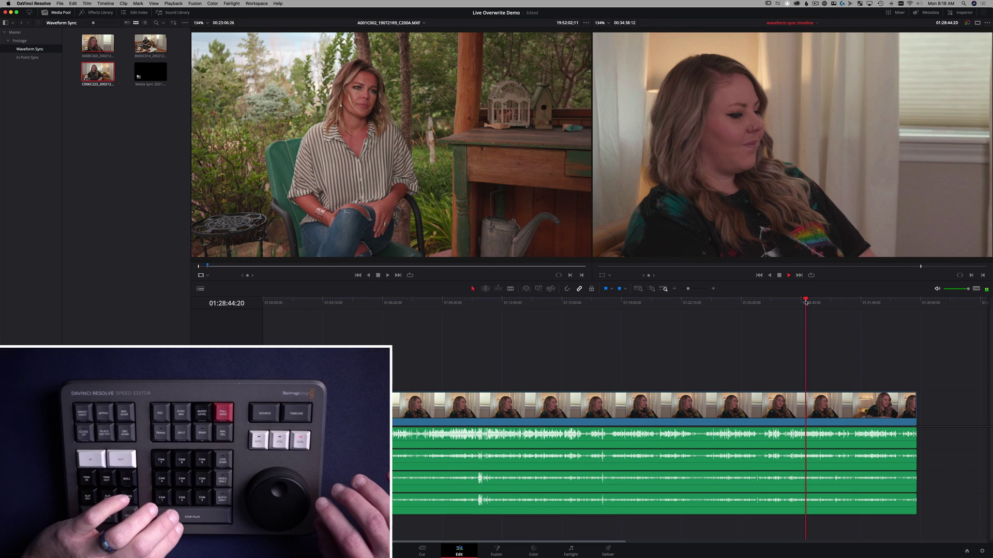
key("space")
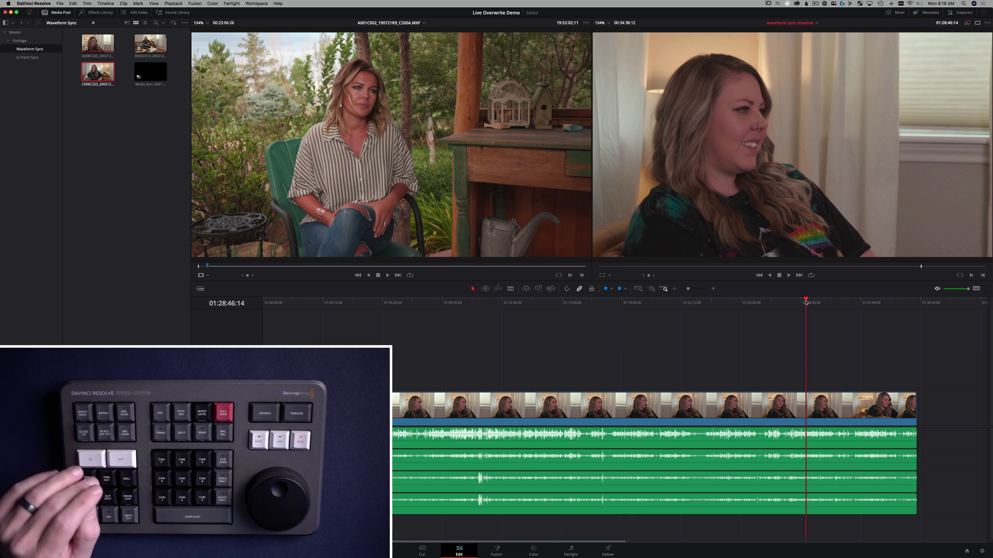
left_click(422, 549)
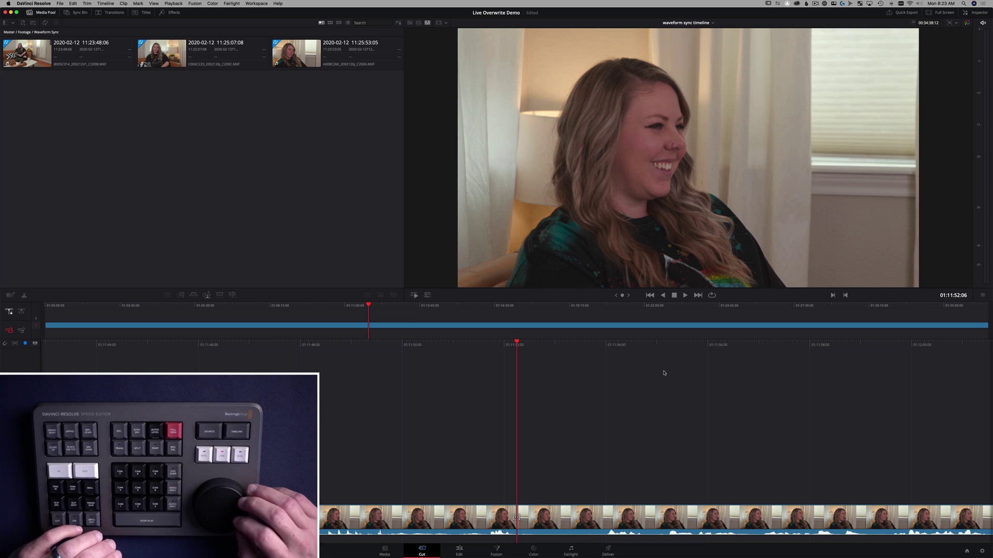
- Play the close-up on the timeline from about 01:11:53 to 01:11:59 to find where to cut away
key("Right")
key("Right")
key("Right")
key("Right")
key("Right")
key("Right")
key("Right")
key("Right")
key("Right")
key("Right")
key("Right")
key("Right")
key("Right")
key("Right")
key("Right")
key("Right")
key("Right")
key("Right")
key("Right")
key("Right")
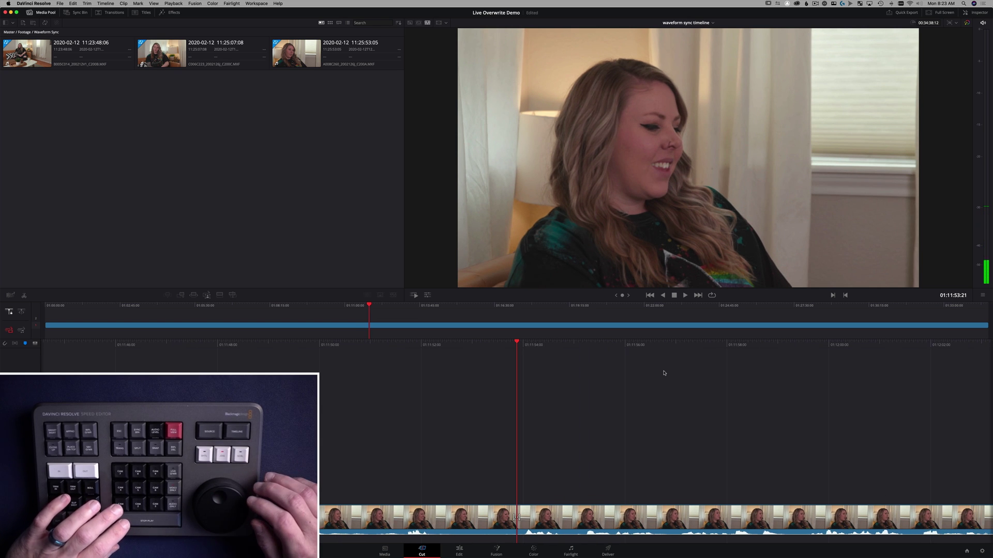
key("space")
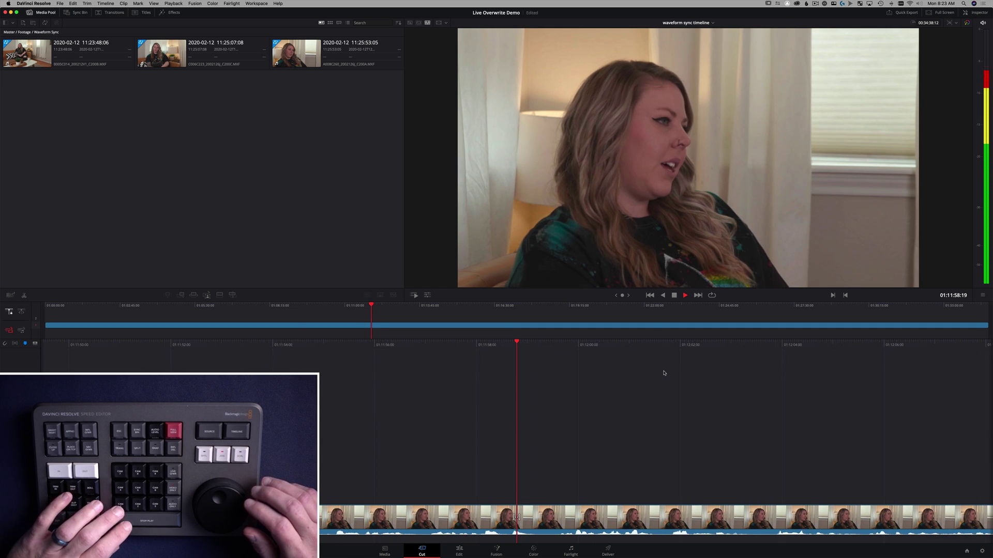
key("space")
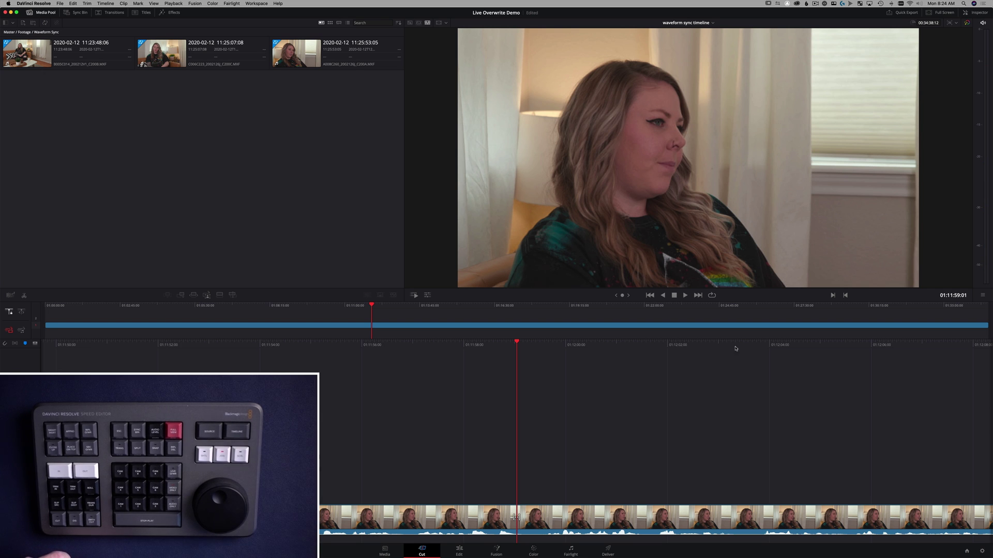
- Mute the audio and, from the Sync Bin, live-overwrite a camera 1 cutaway followed by a 9:13 camera 2 cutaway above the close-up
left_click(983, 13)
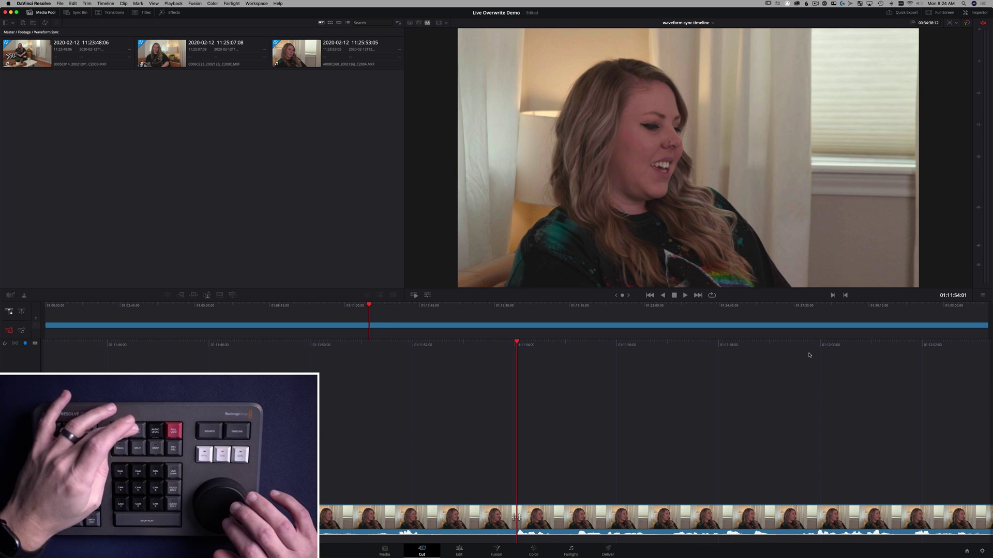
key("super+4")
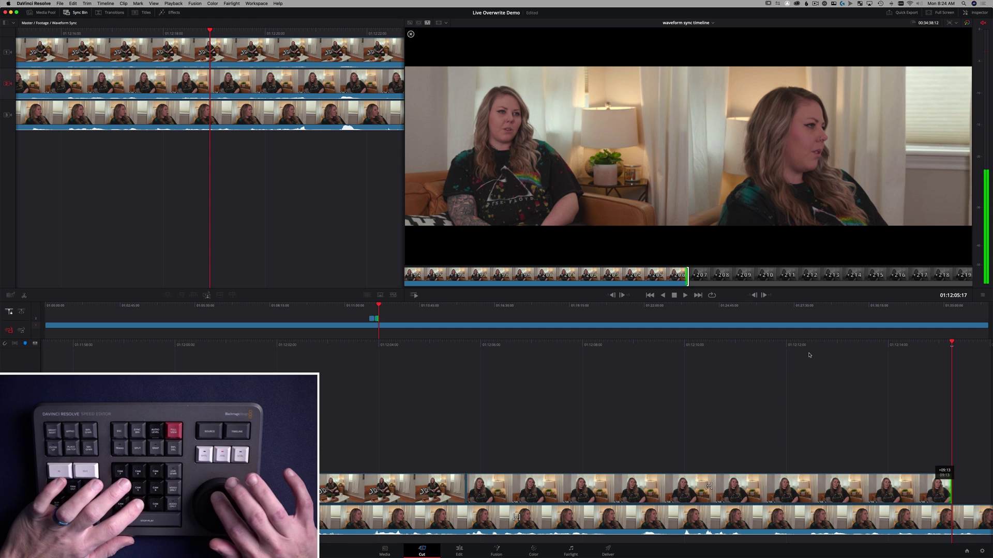
key("space")
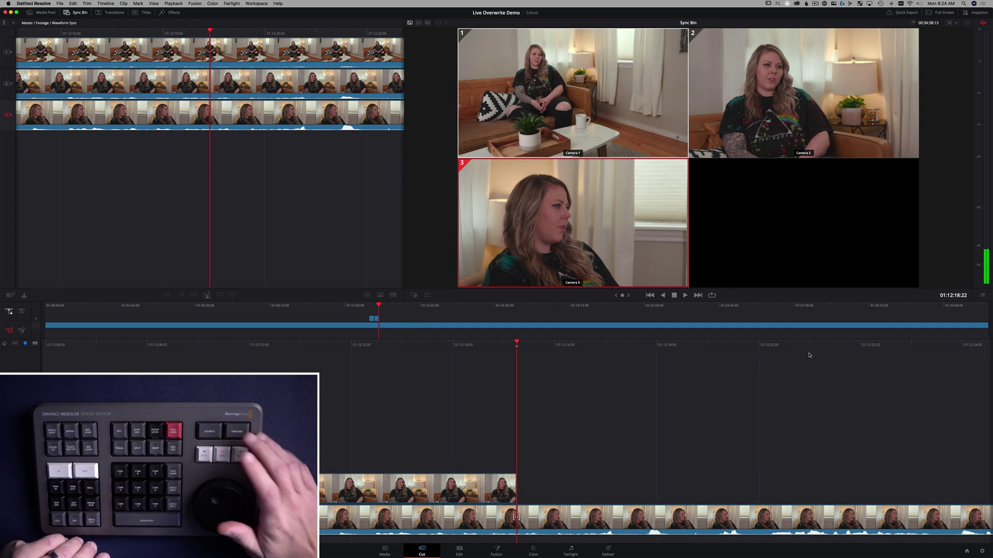
- Return to the timeline and play from just before the camera 1 cutaway to review the edit
key("q")
key("Left")
key("Left")
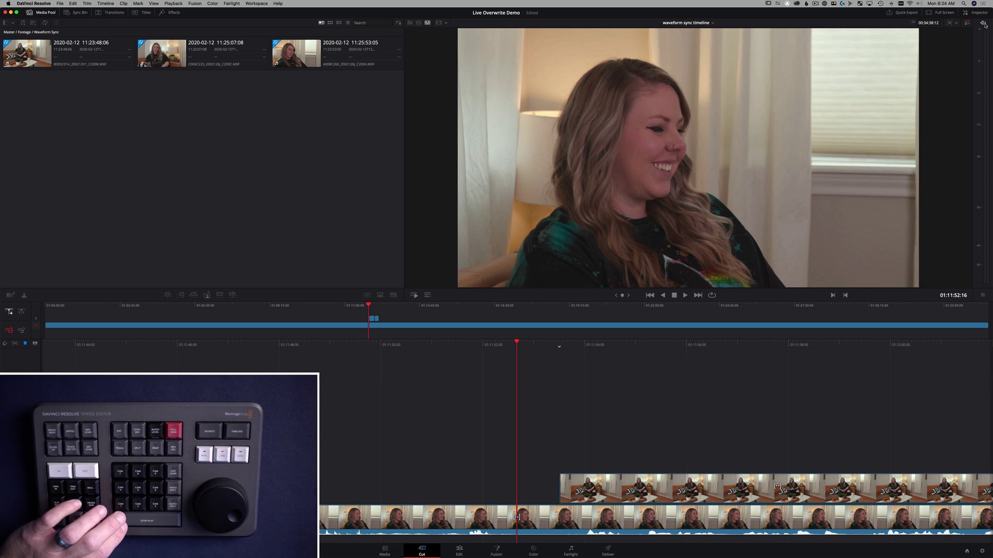
key("Left")
key("space")
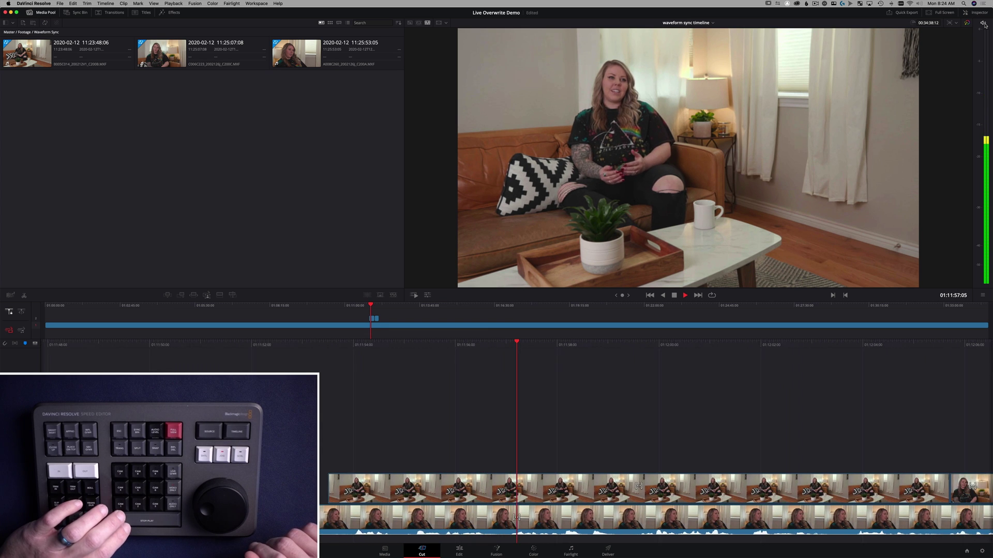
key("space")
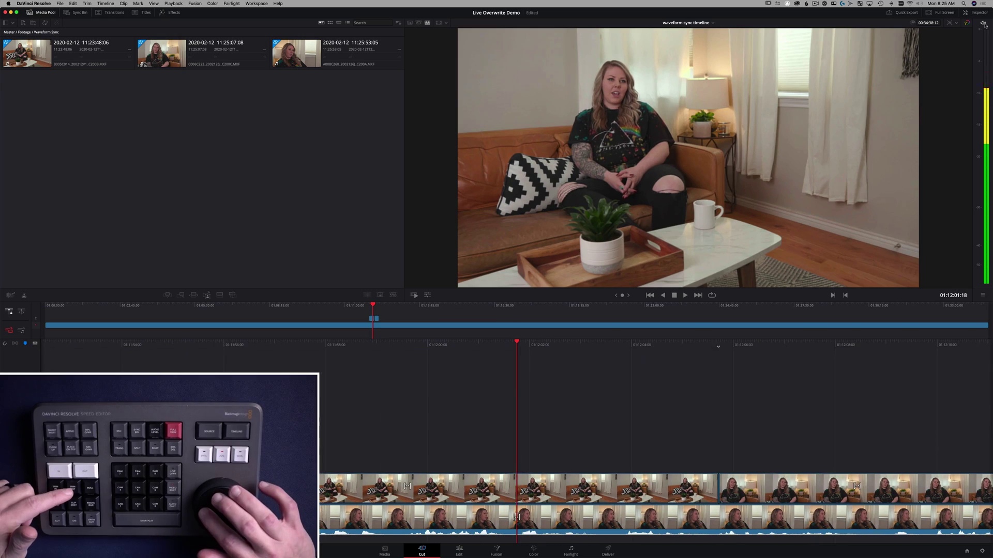
- Trim the end of the camera 1 cutaway back to about 01:12:00:00 to expose the close-up
key("Left")
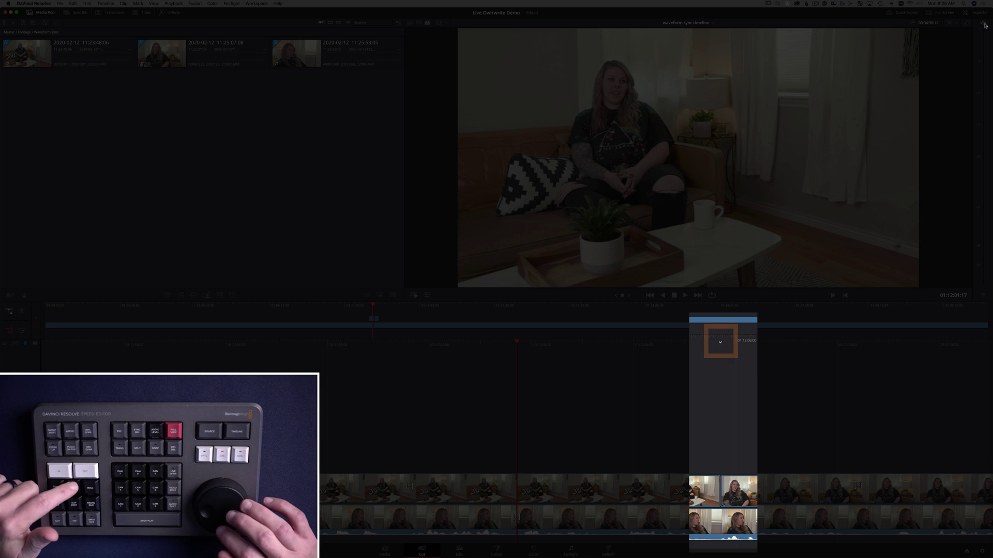
key("v")
key("shift+comma")
key("shift+comma")
key("shift+comma")
key("shift+comma")
key("shift+comma")
key("shift+comma")
key("shift+comma")
key("shift+comma")
key("shift+comma")
key("shift+comma")
key("shift+comma")
key("shift+comma")
key("shift+comma")
key("shift+comma")
key("shift+comma")
key("shift+comma")
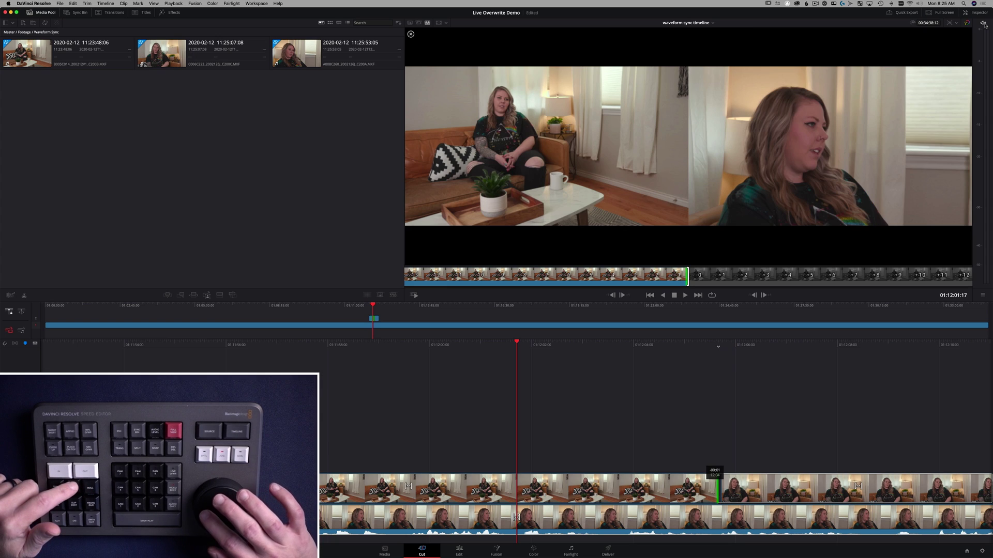
key("shift+comma")
key("shift+comma")
key("shift+comma")
key("shift+comma")
key("shift+comma")
key("shift+comma")
key("shift+comma")
key("shift+comma")
key("shift+comma")
key("shift+comma")
key("shift+comma")
key("shift+comma")
key("shift+comma")
key("shift+comma")
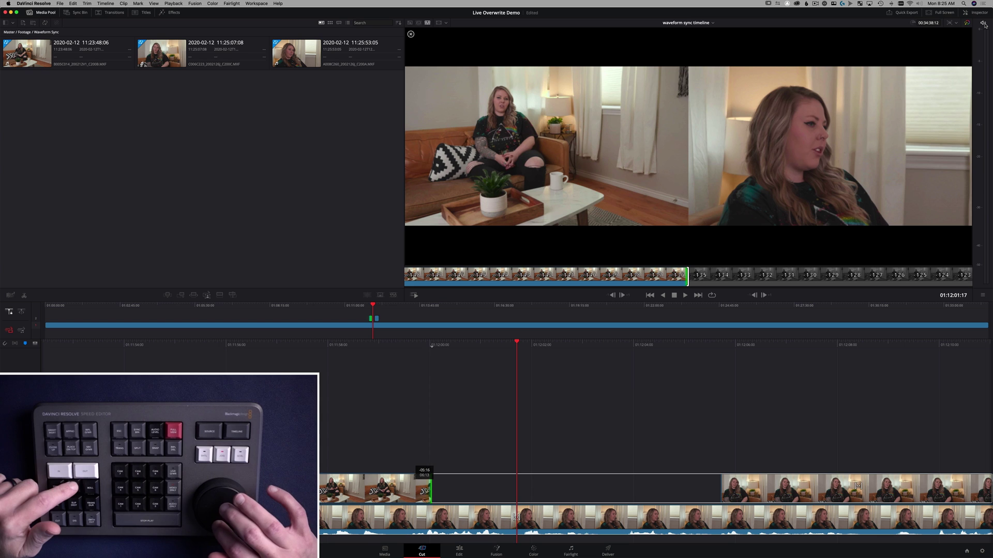
key("Escape")
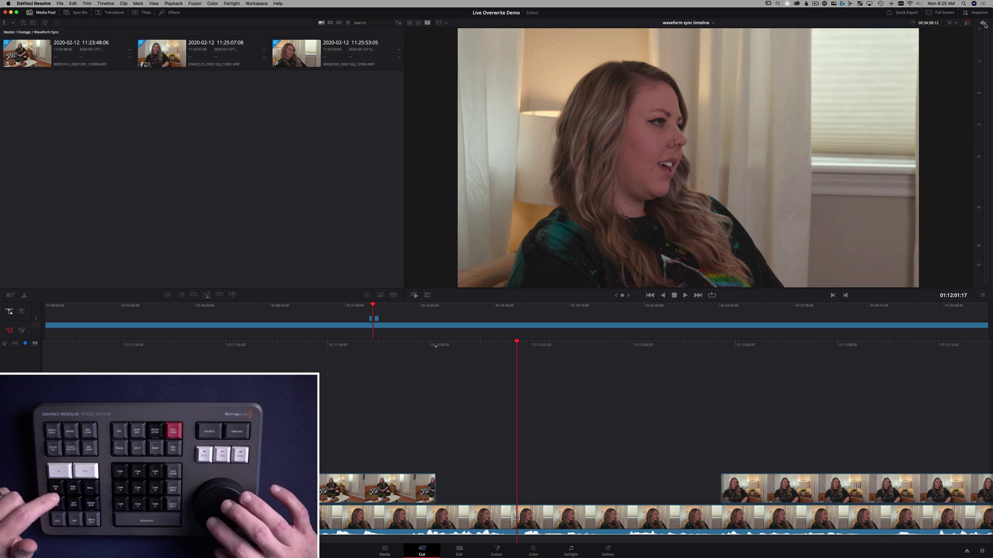
- Trim the start of the camera 2 cutaway later, to about 01:12:07:13
key("Right")
key("Right")
key("Right")
key("Right")
key("Right")
key("Right")
key("Right")
key("Right")
key("Right")
key("Right")
key("Right")
key("Right")
key("Right")
key("Right")
key("Right")
key("Right")
key("Right")
key("Right")
key("Right")
key("Right")
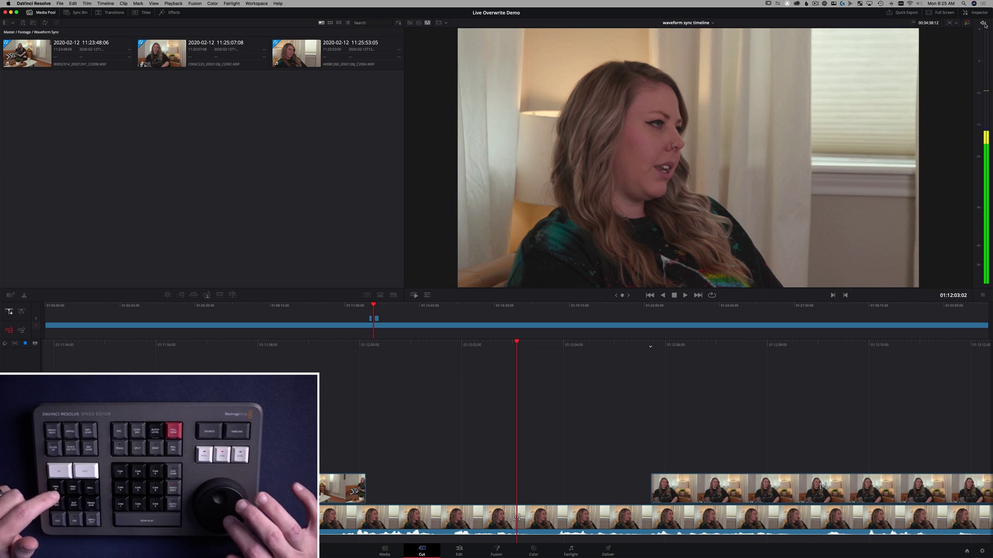
key("v")
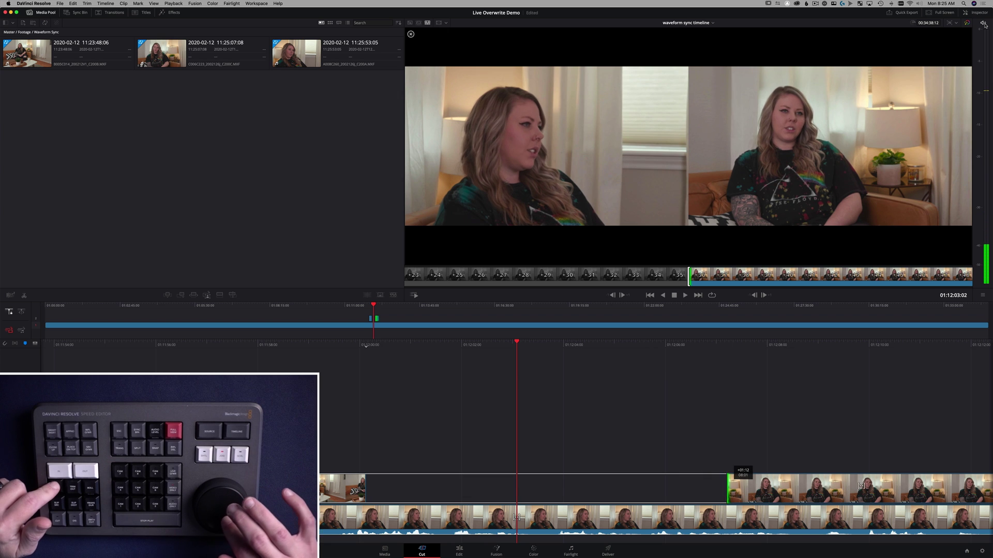
key("Escape")
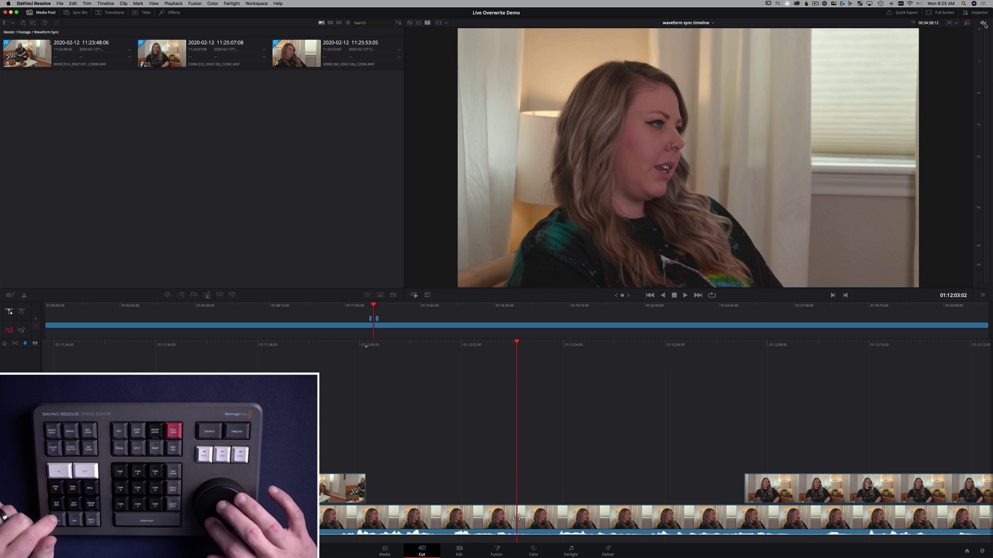
- Play the timeline from 01:11:52:00 to review both trimmed cutaways
key("shift+Left")
key("shift+Left")
key("shift+Left")
key("shift+Left")
key("shift+Left")
key("shift+Left")
key("shift+Left")
key("shift+Left")
key("shift+Left")
key("shift+Left")
key("shift+Left")
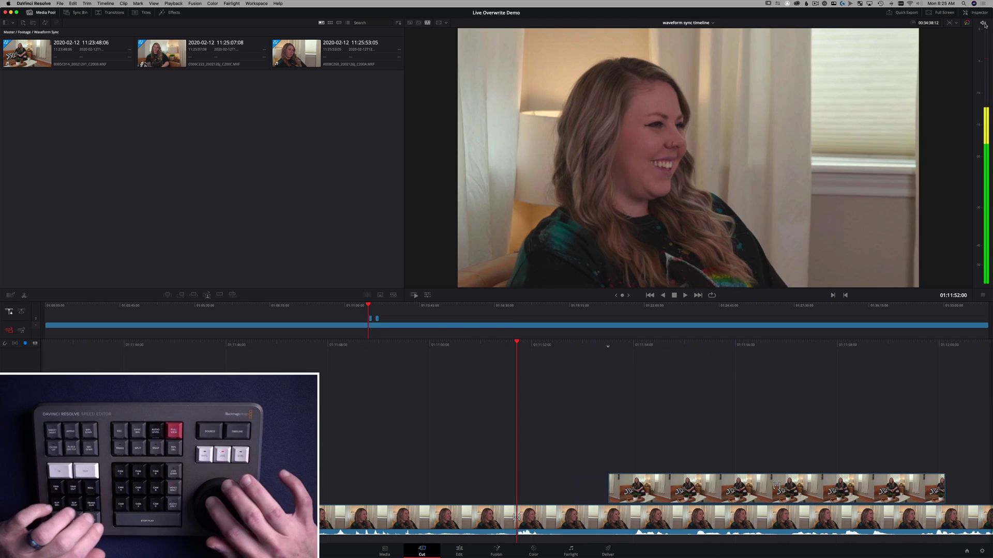
key("l")
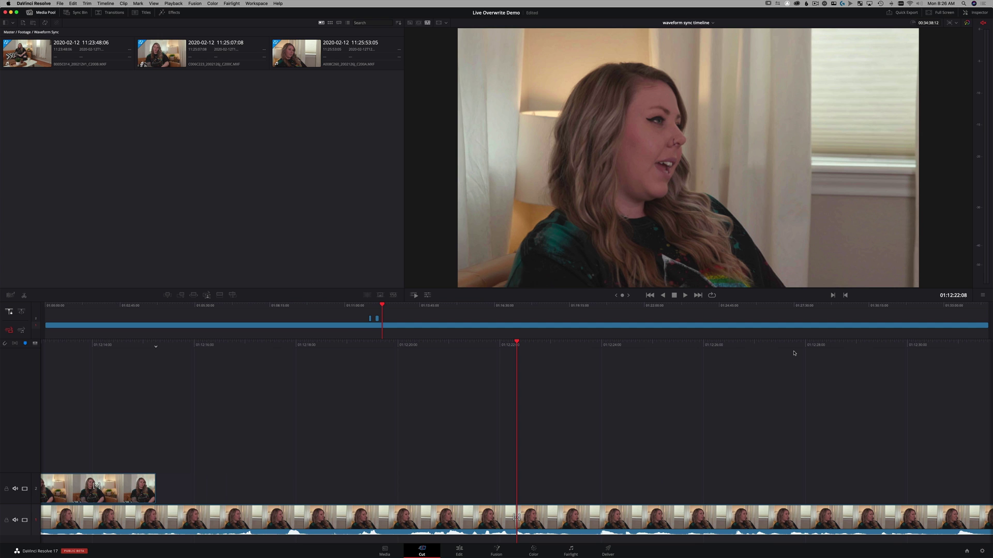
- From the Sync Bin, live-overwrite a camera 2 cutaway near 01:12:22:08 and alternating camera 1 and 2 cutaways from about 01:13:43 to 01:14:13
key("F4")
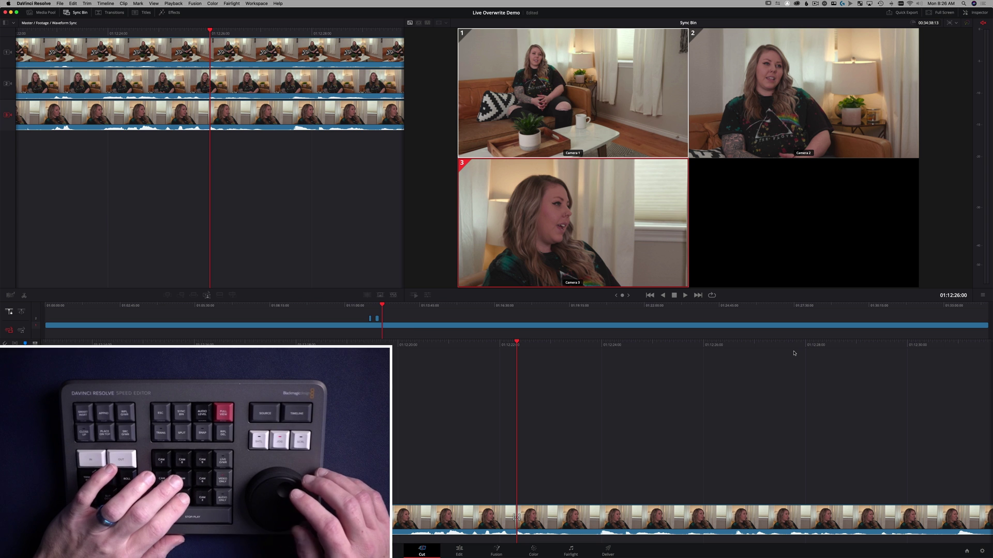
key("2")
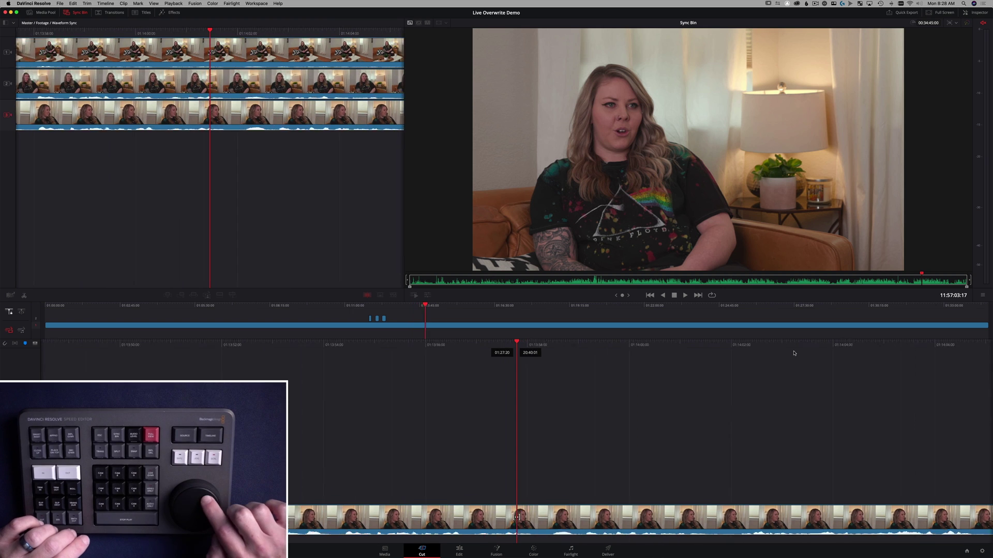
scroll(795, 354, "left", 15)
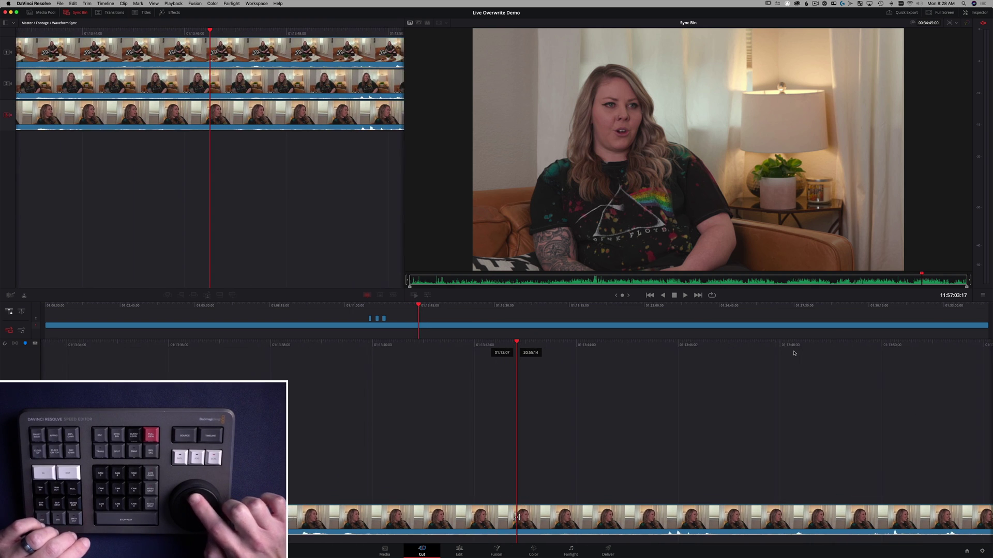
scroll(795, 353, "right", 1)
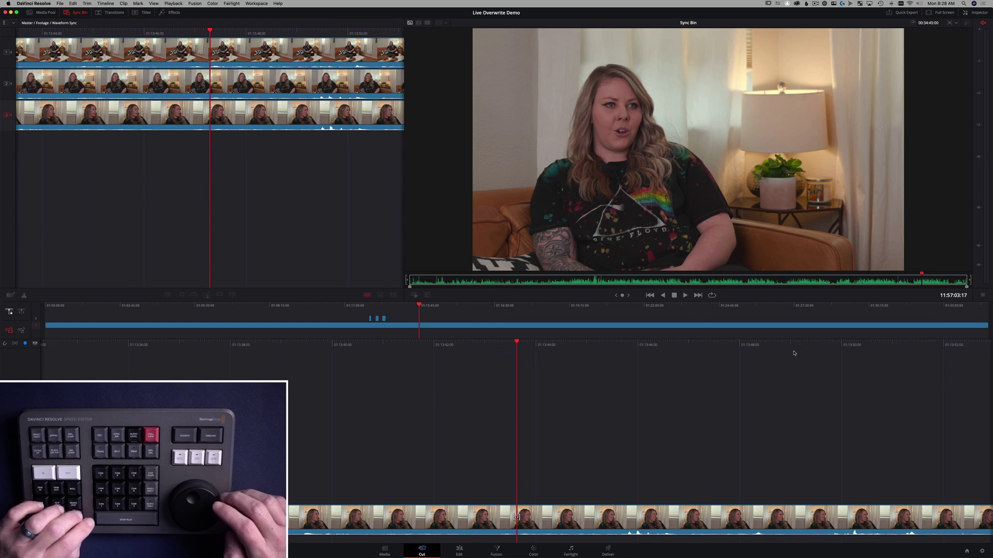
scroll(795, 353, "left", 1)
key("1")
scroll(794, 353, "right", 4)
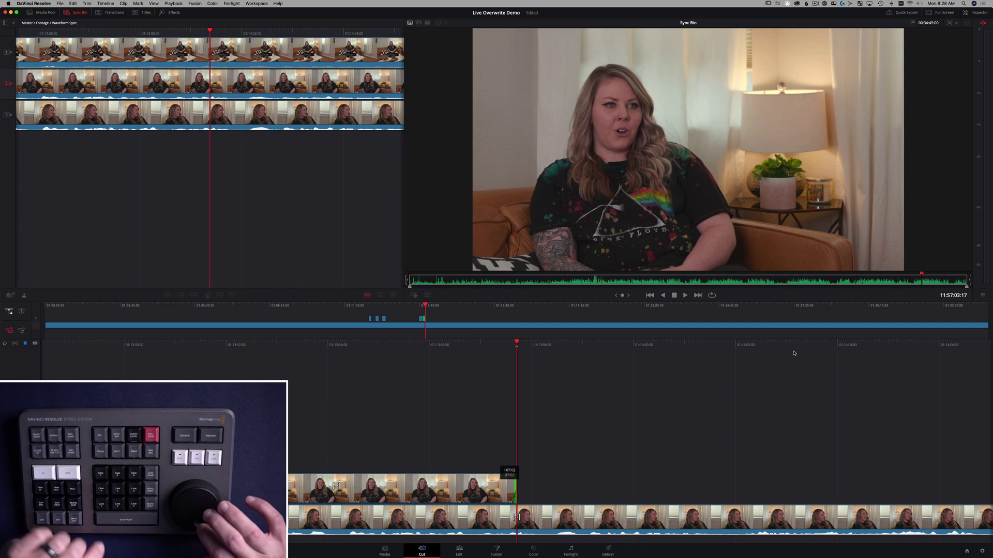
key("1")
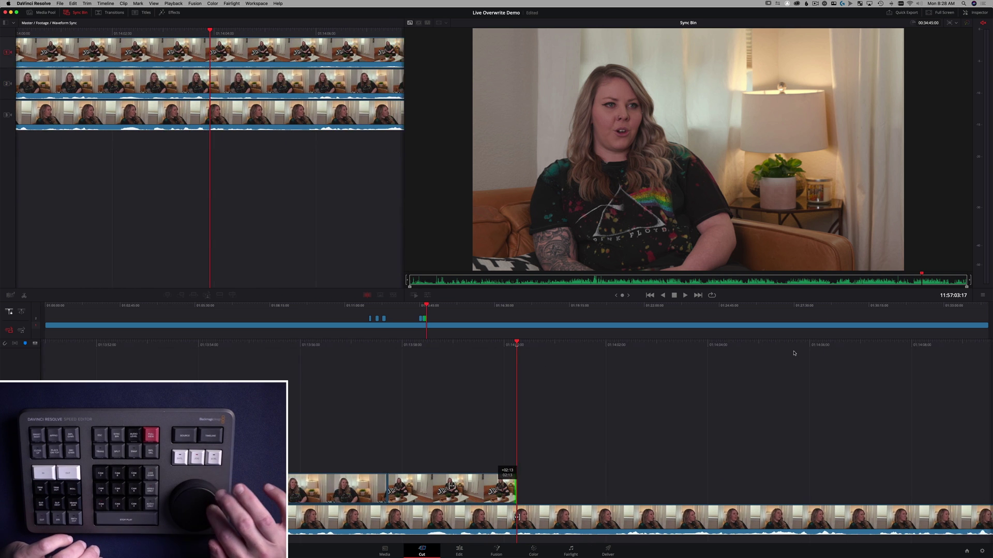
key("2")
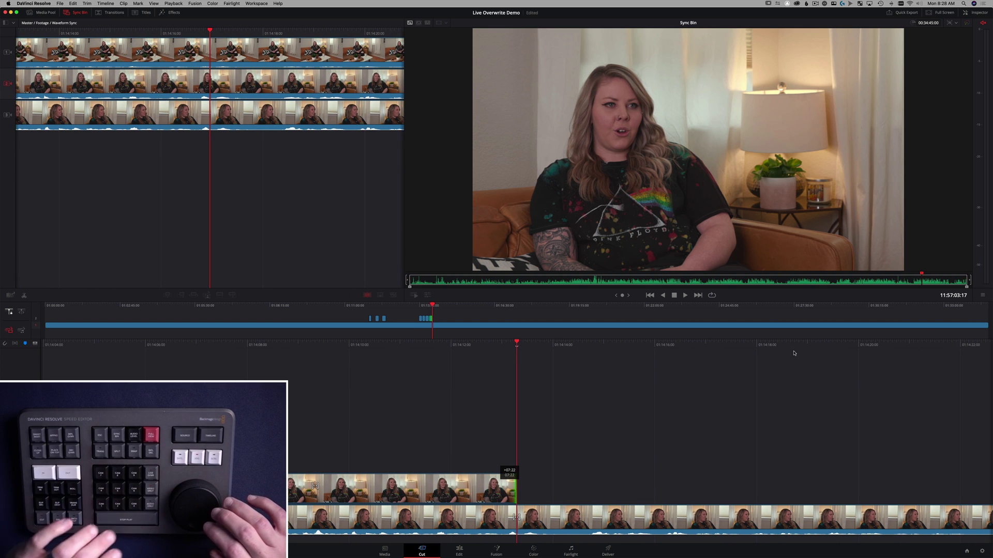
key("Right")
key("Right")
key("Right")
key("Right")
key("Right")
key("Right")
key("Right")
key("Right")
key("Right")
key("Right")
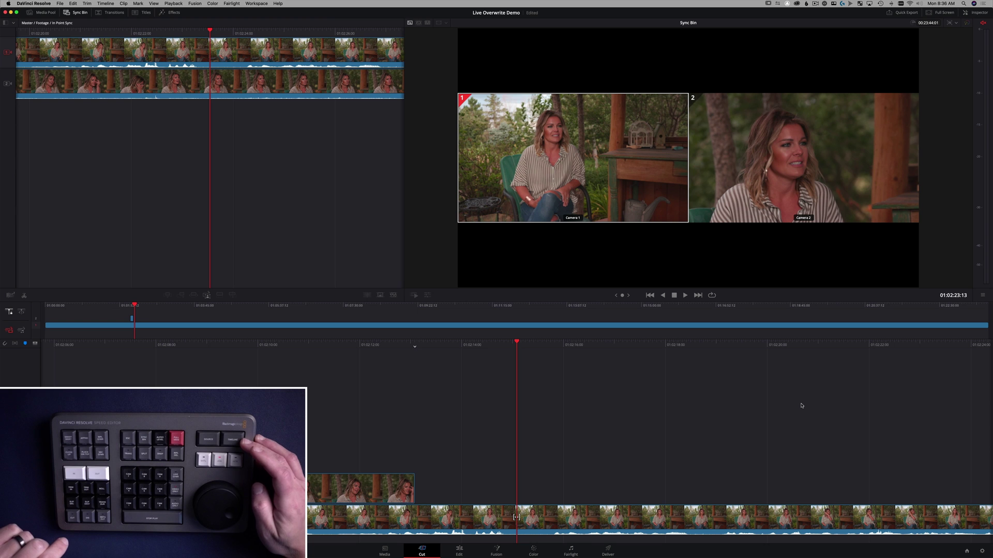
- In Timeline 2, starting at 01:02:33:11, live-overwrite alternating camera 2 and camera 1 shots from the Sync Bin, four in all, with dissolves between them
key("q")
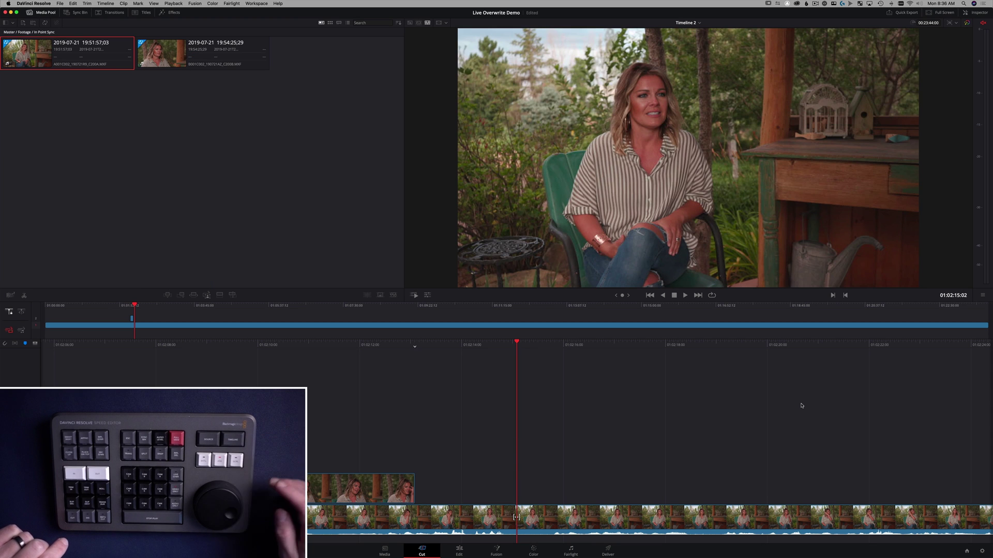
scroll(802, 406, "right", 10)
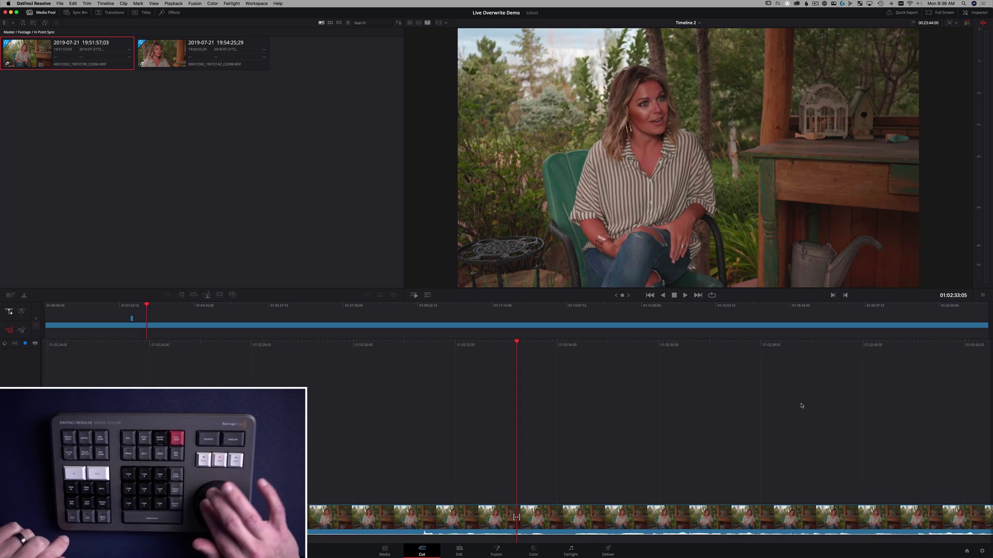
scroll(801, 406, "left", 3)
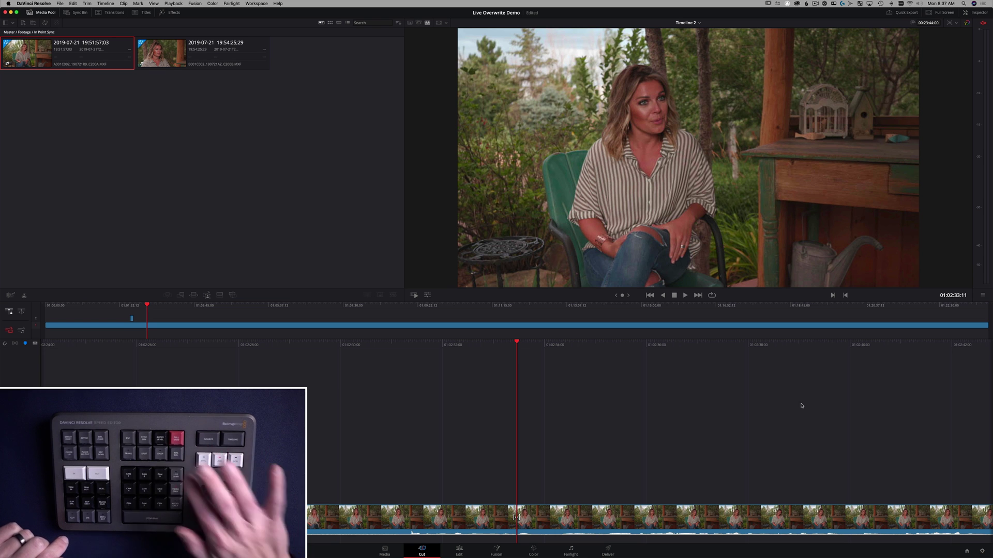
key("F4")
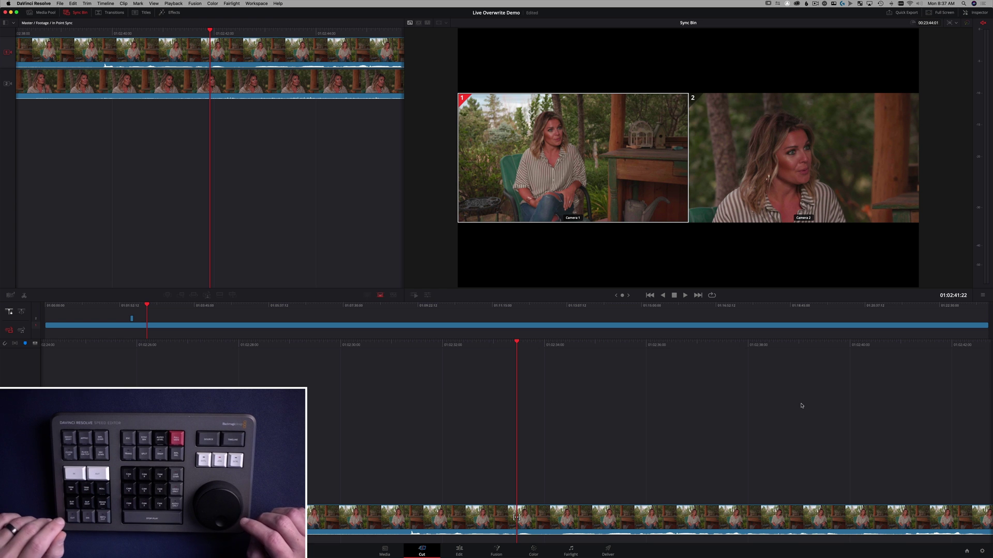
key("2")
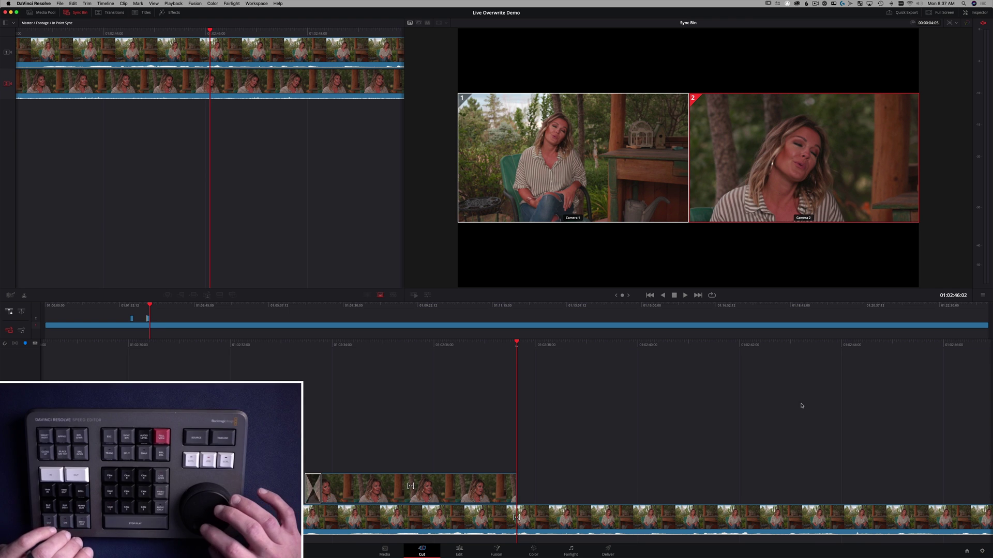
key("1")
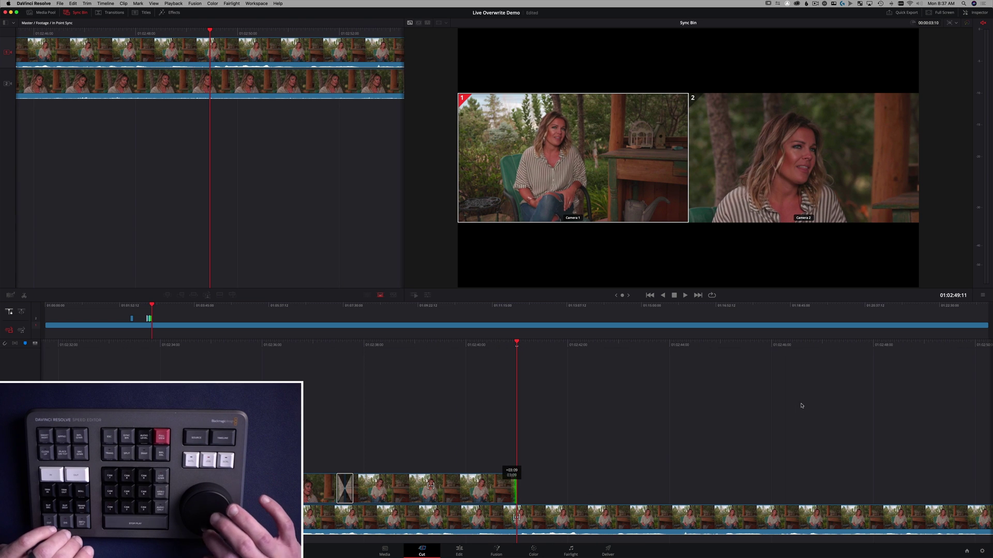
key("2")
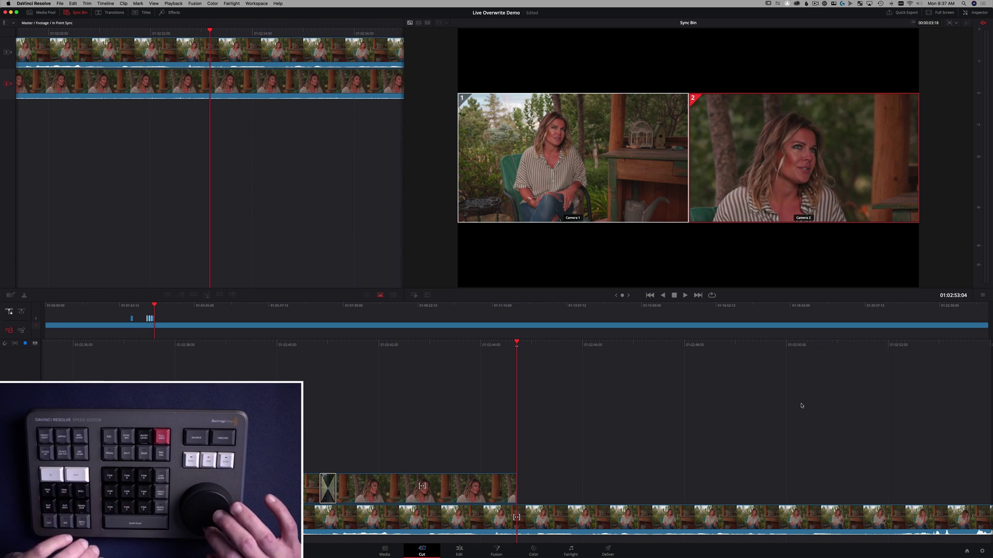
key("1")
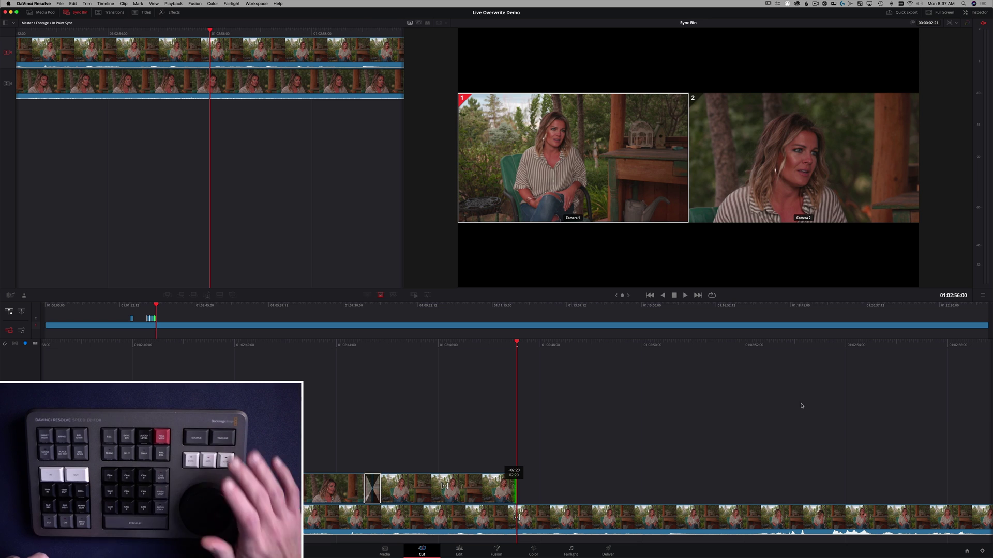
- Return to the timeline and play from 01:02:43:06 to 01:02:50:21 to review the dissolves between cameras
key("q")
key("Left")
key("Left")
key("Left")
key("Left")
key("Left")
key("Left")
key("Left")
key("Left")
key("Right")
key("Right")
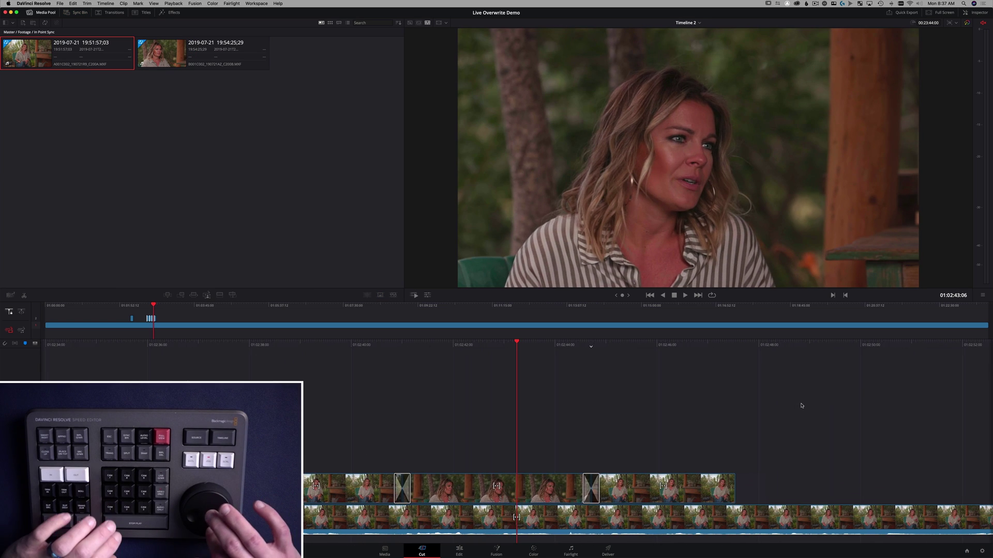
key("l")
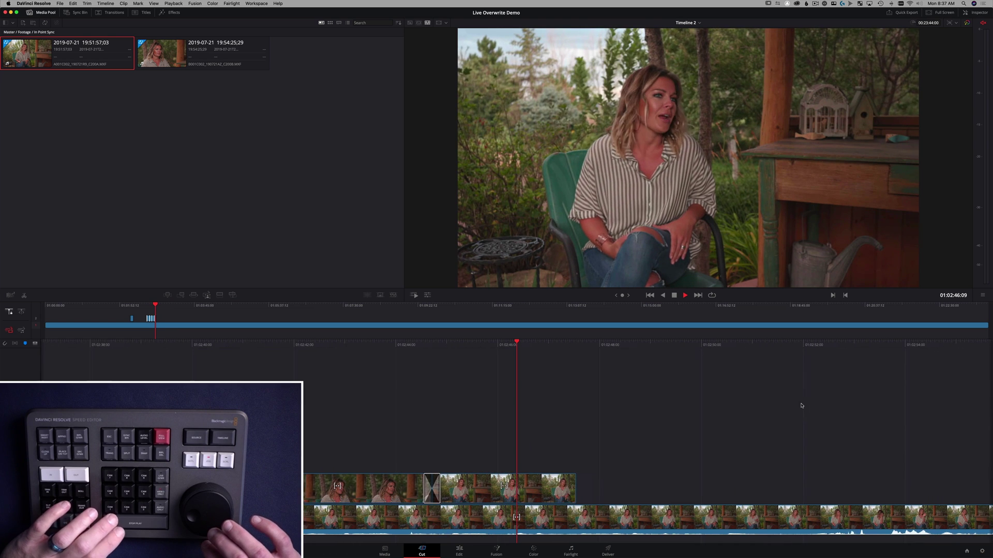
key("k")
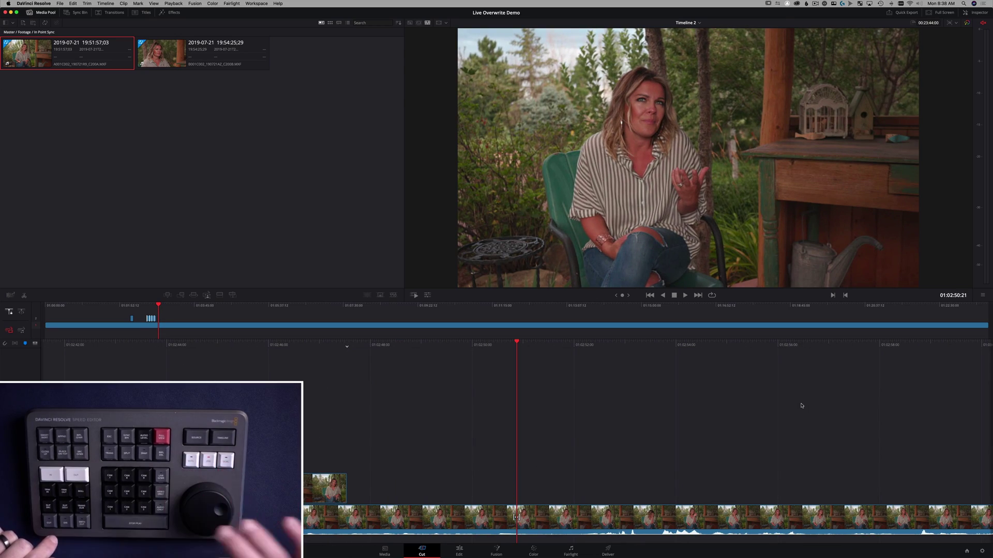
- From the Sync Bin, live-overwrite a camera 2 cutaway about 6 seconds long at 01:02:50:21, using plain cuts
key("shift+q")
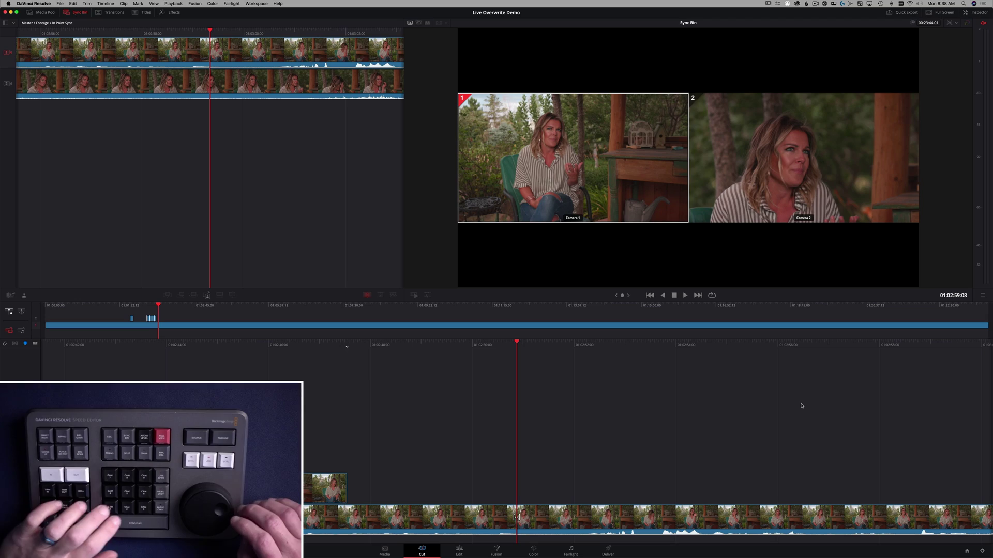
key("2")
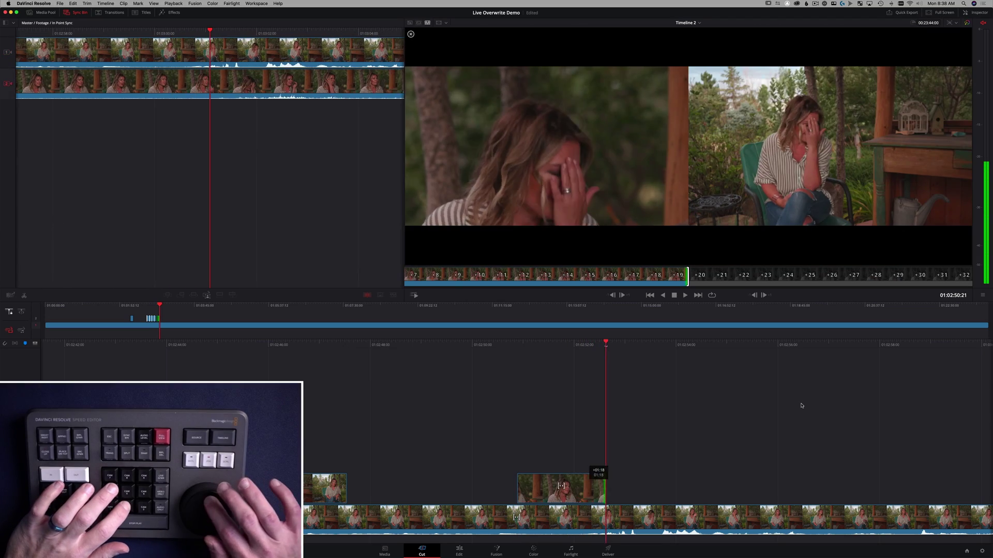
key("Right")
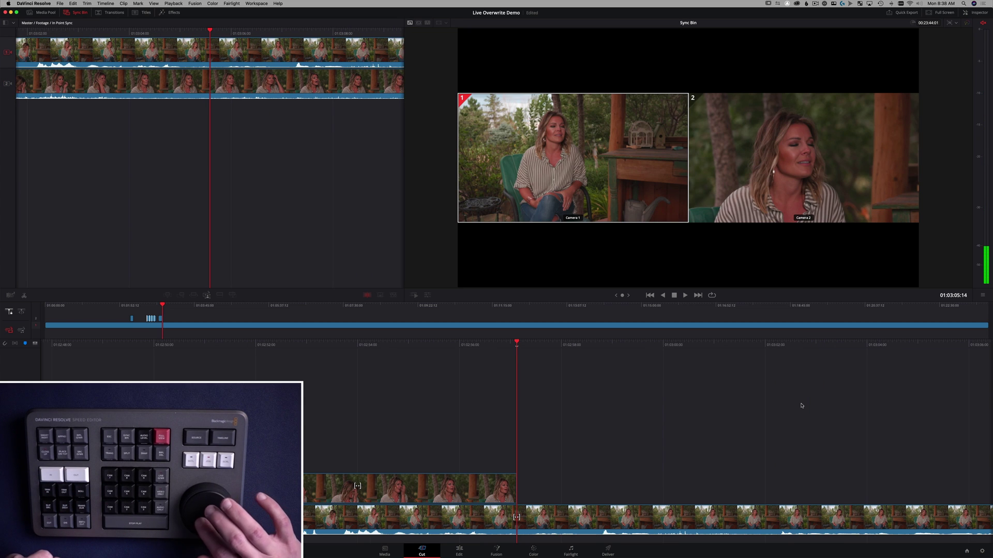
key("Left")
scroll(802, 405, "up", 3)
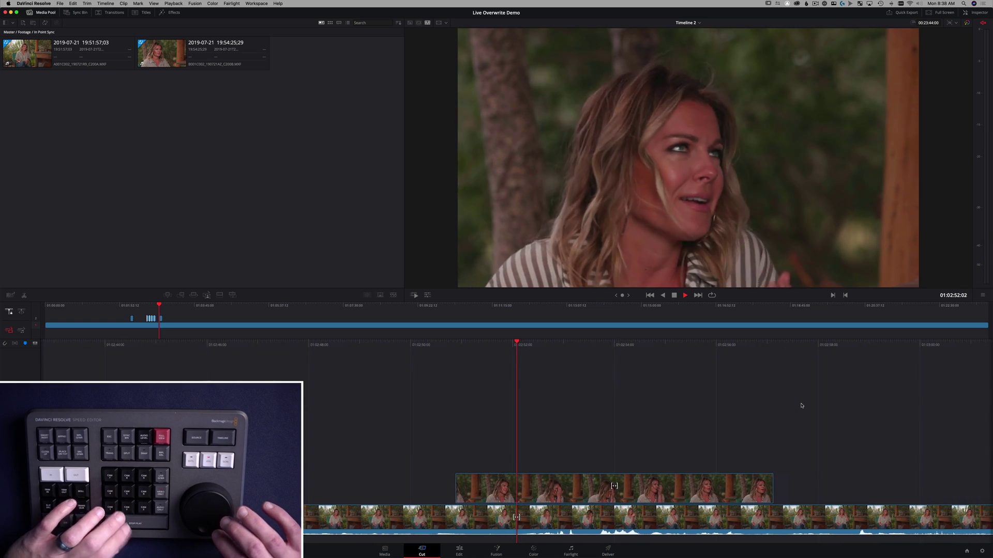
- Examine the new camera 2 cutaway on the timeline, stopping at 01:02:52:02
key("space")
key("Right")
key("Right")
key("Right")
key("Right")
key("Right")
key("Right")
key("Right")
key("Right")
key("Right")
key("Right")
key("Right")
key("Right")
key("Right")
key("Right")
key("Right")
key("Right")
key("Left")
key("Left")
key("Left")
key("Left")
key("Left")
key("Left")
key("Left")
key("Left")
key("Left")
key("Left")
key("Left")
key("Left")
key("Left")
key("Left")
key("Left")
key("Left")
key("Left")
key("Left")
key("Left")
key("Left")
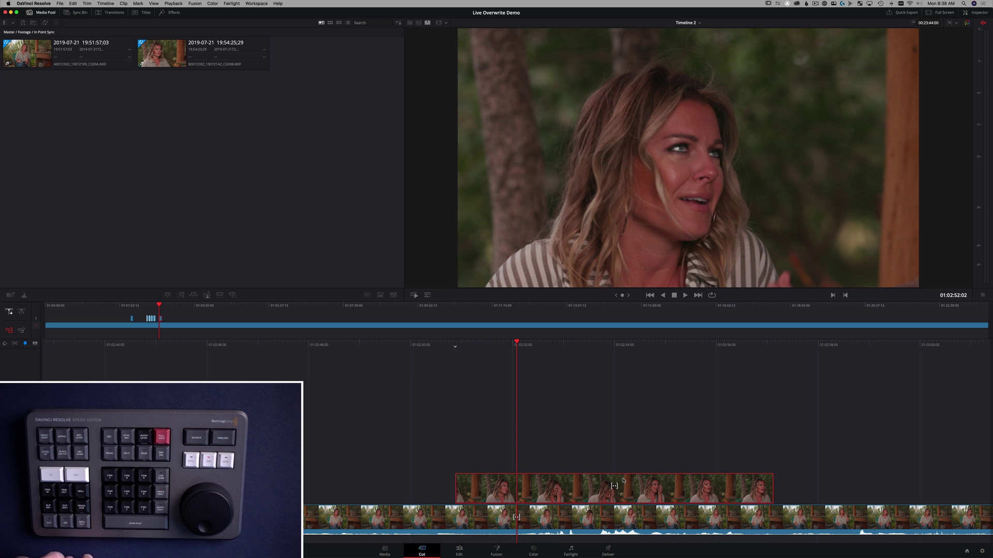
left_click(415, 295)
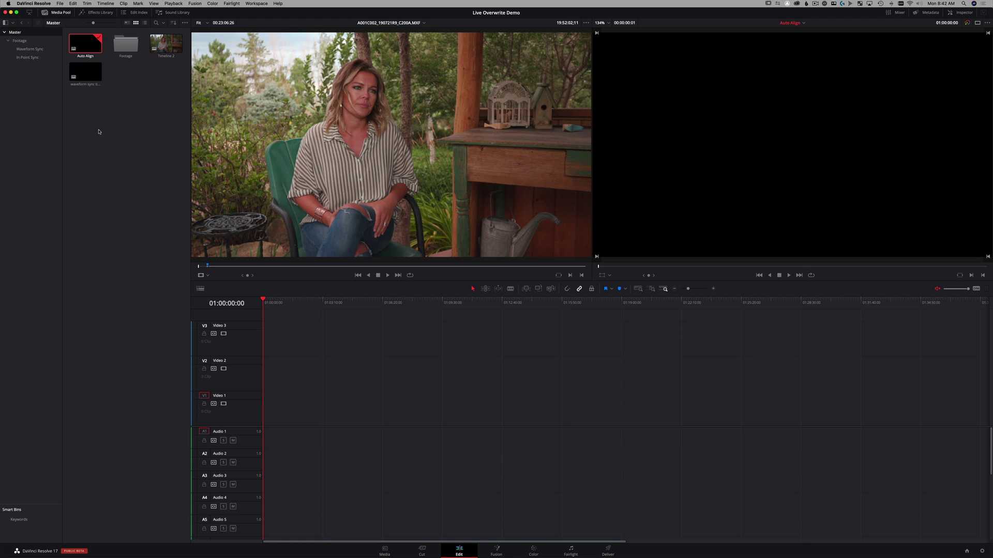
- From the Waveform Sync bin, edit the A-camera interview clip onto Video 1 at the start of the Auto Align timeline
left_click(102, 150)
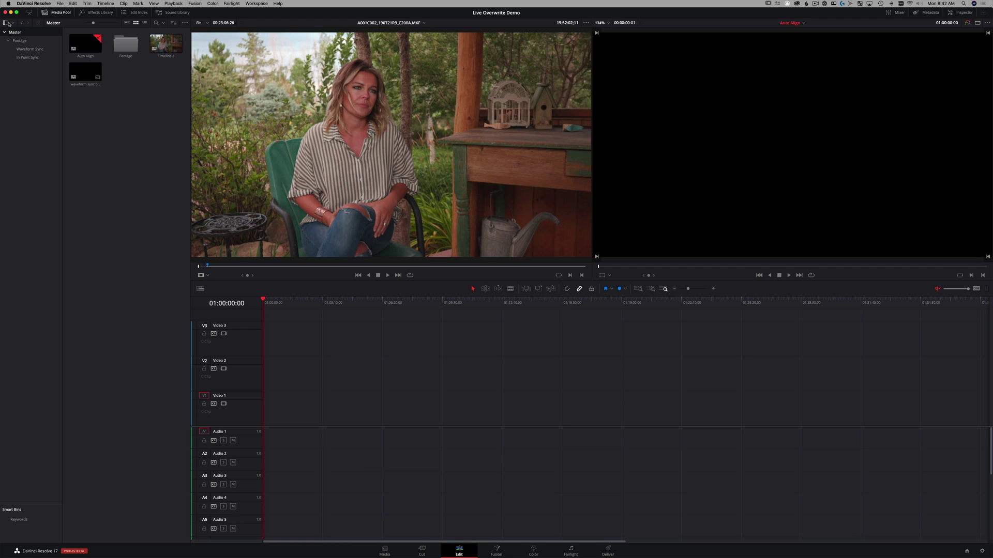
left_click(26, 51)
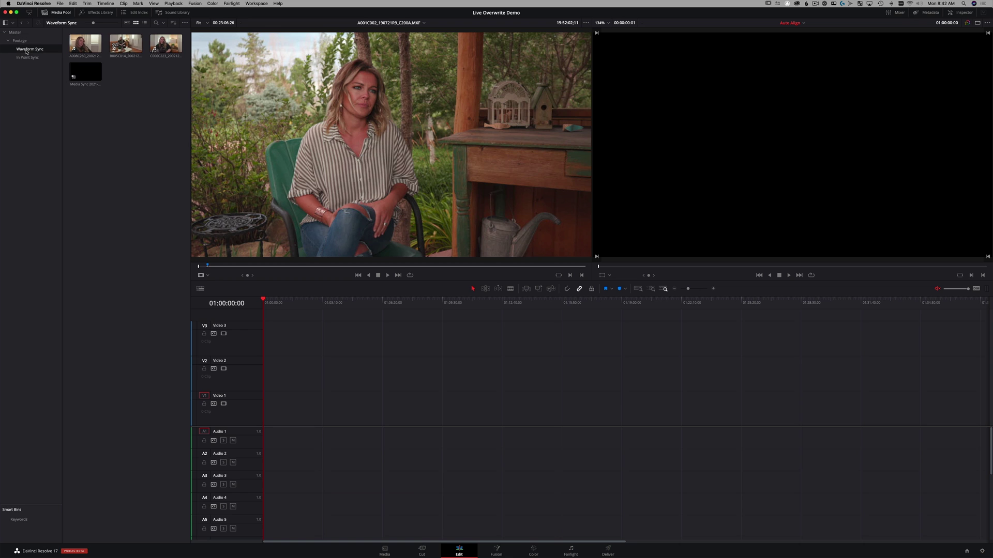
left_click(87, 41)
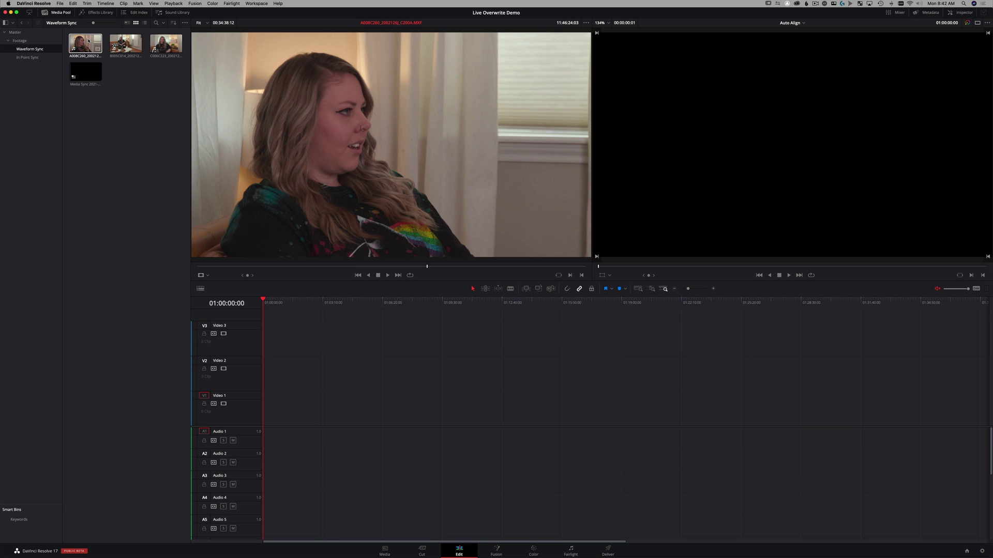
left_click(89, 41)
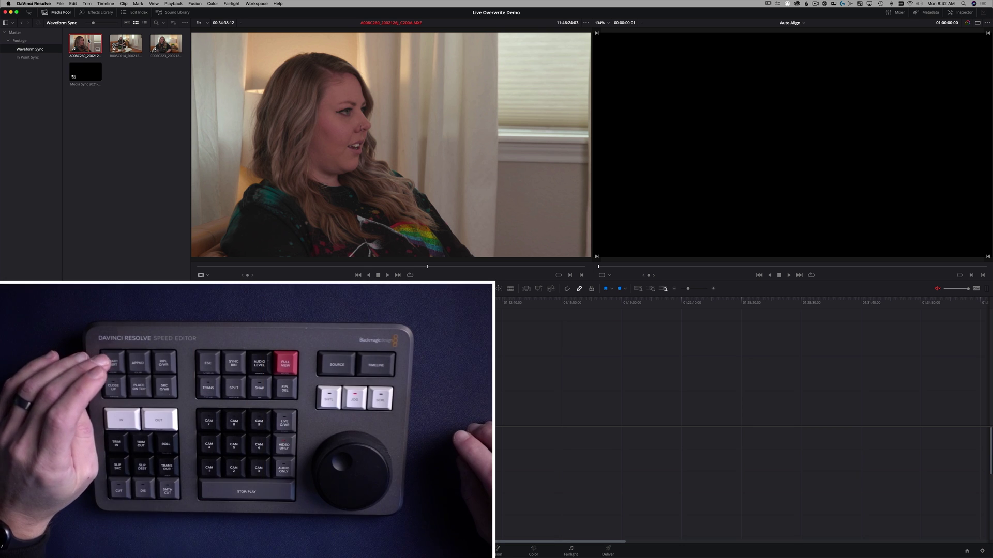
key("F9")
key("F9")
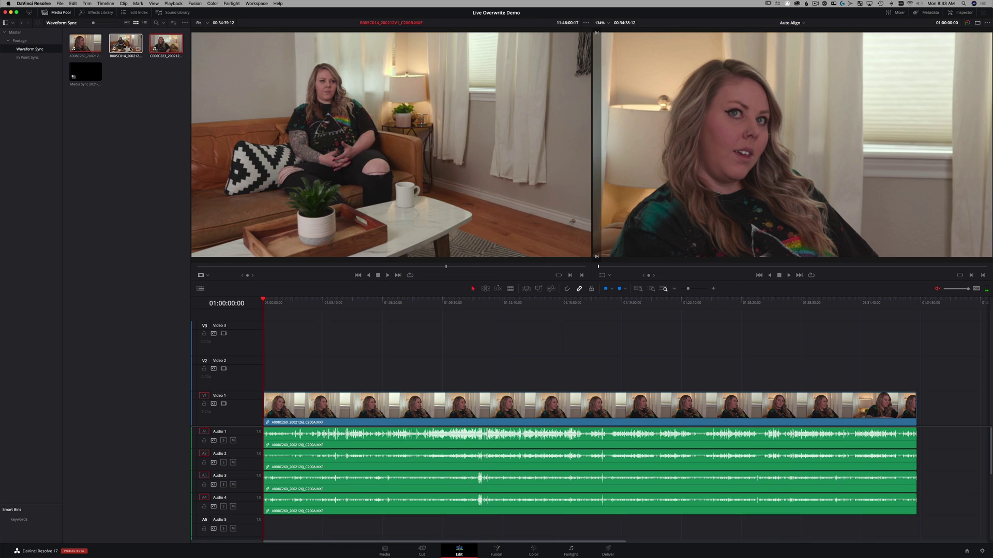
- Place the B-camera clip on top on Video 2 and the C-camera clip on Video 3, both starting at 01:00:00:00
left_click(130, 48)
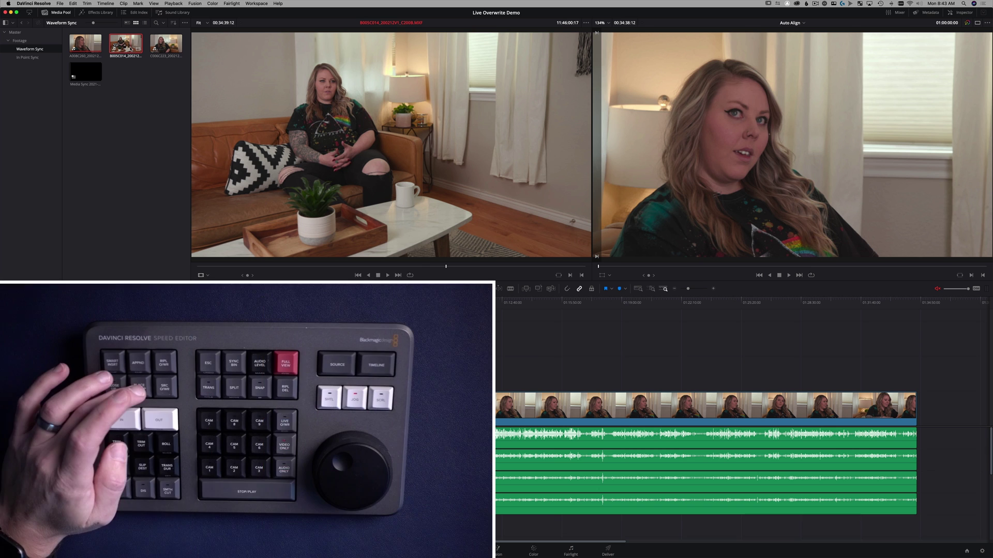
key("F12")
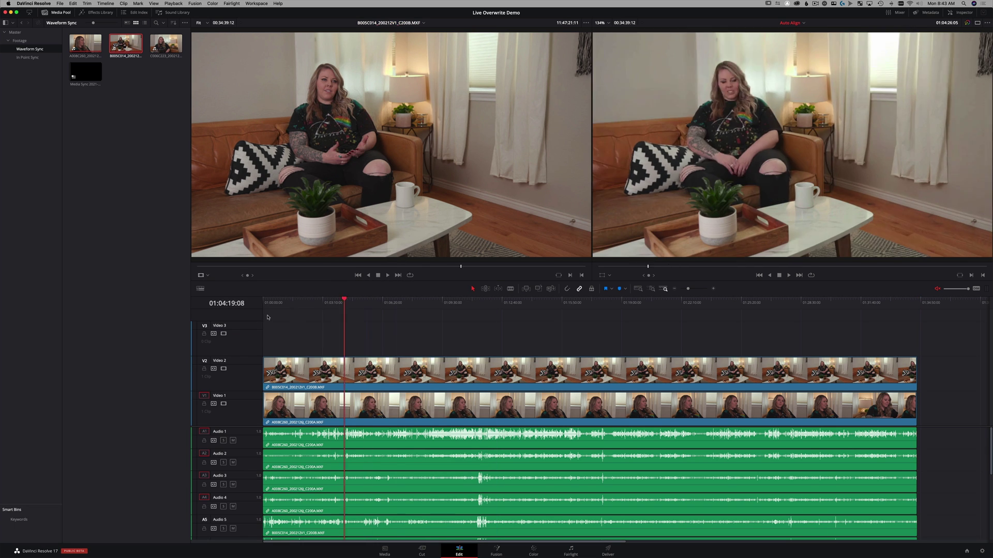
left_click_drag(268, 317, 222, 321)
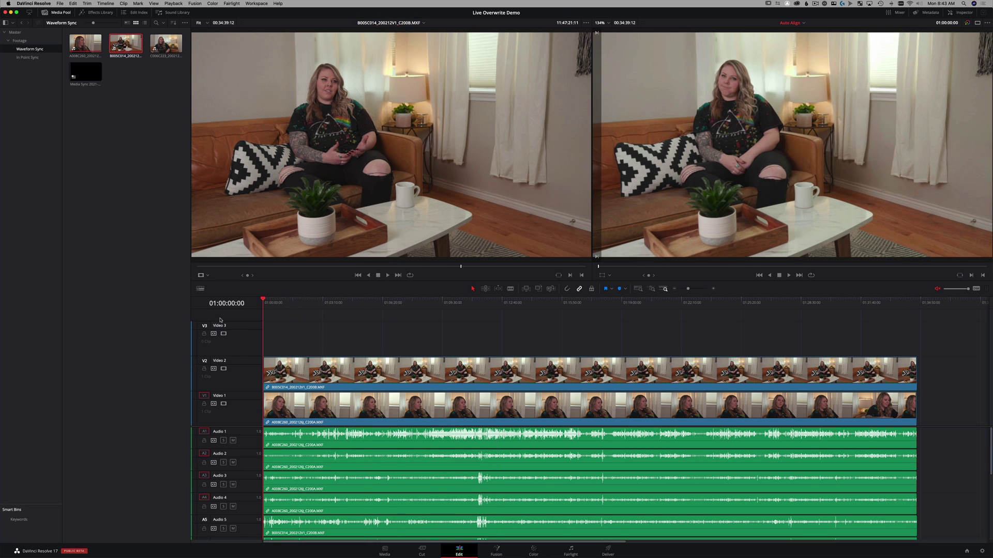
left_click(161, 46)
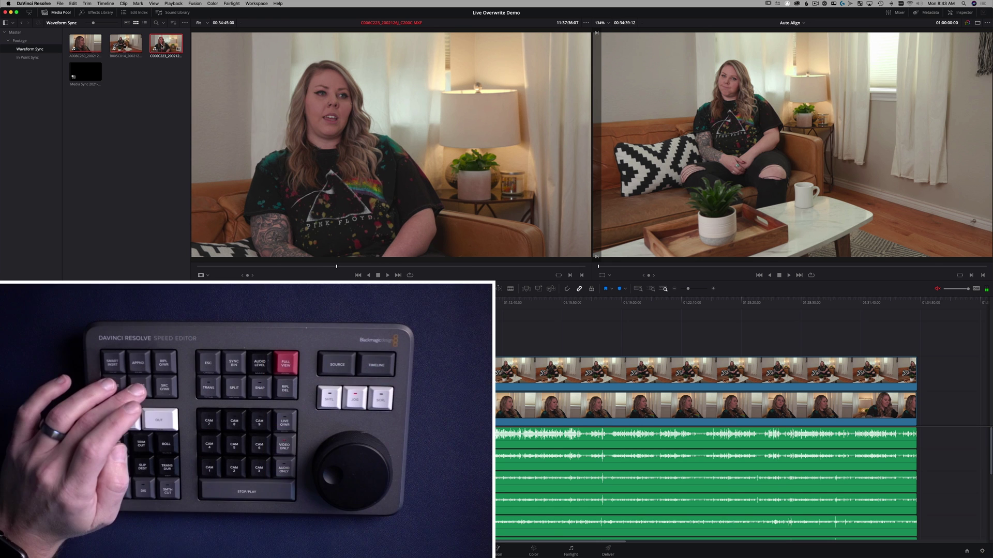
key("F12")
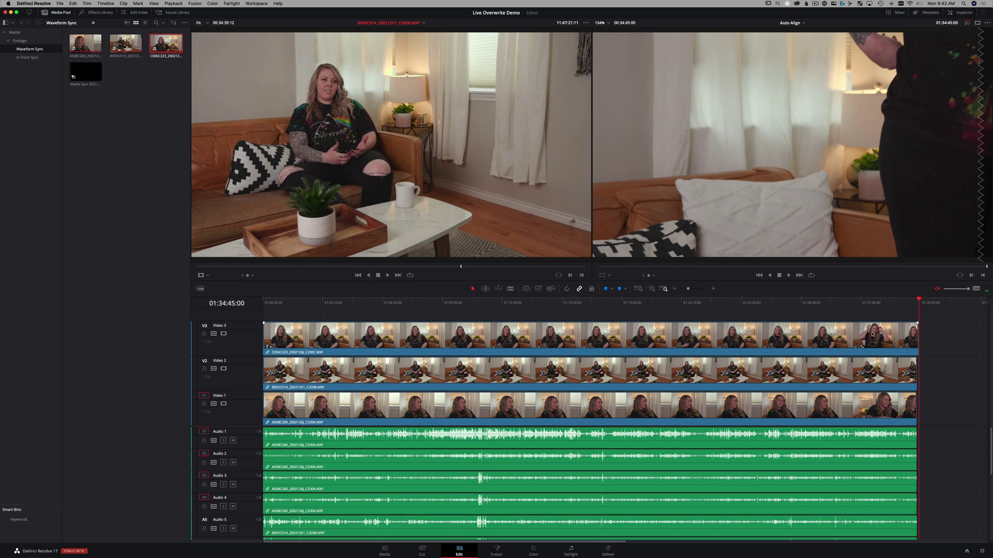
- Auto-align all the stacked clips on the timeline based on waveform, and move the playhead to 01:16:29:01 to check the alignment
scroll(965, 480, "down", 7)
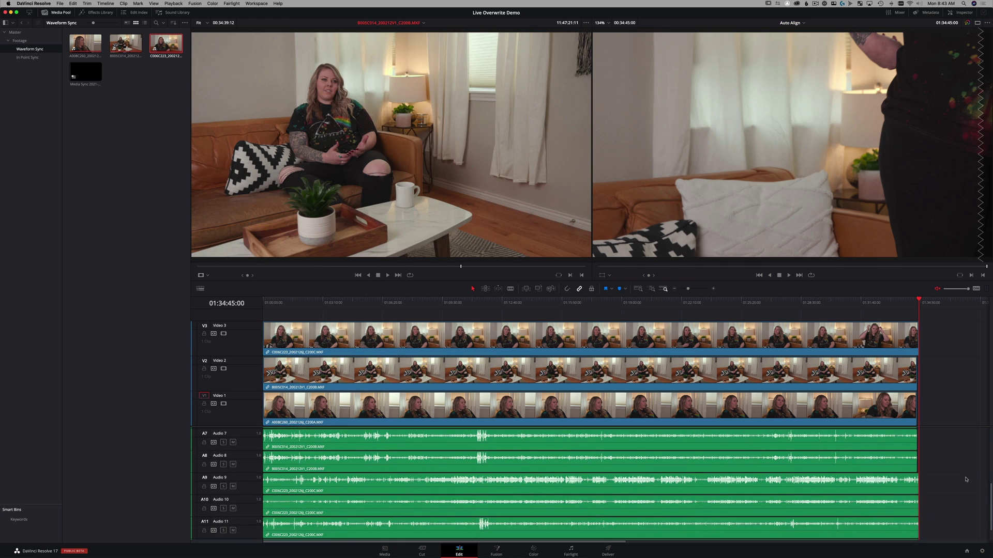
scroll(965, 480, "up", 7)
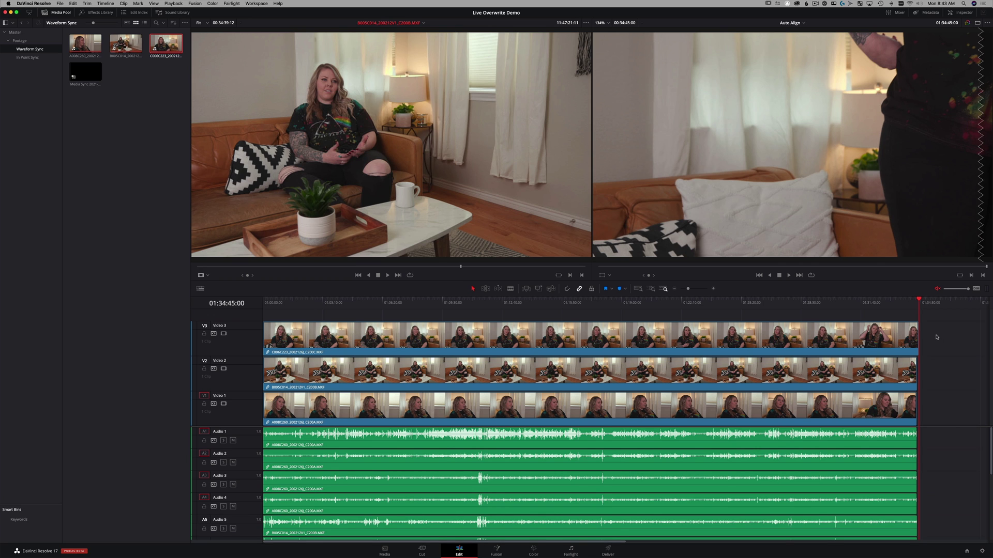
left_click_drag(934, 332, 848, 407)
right_click(569, 409)
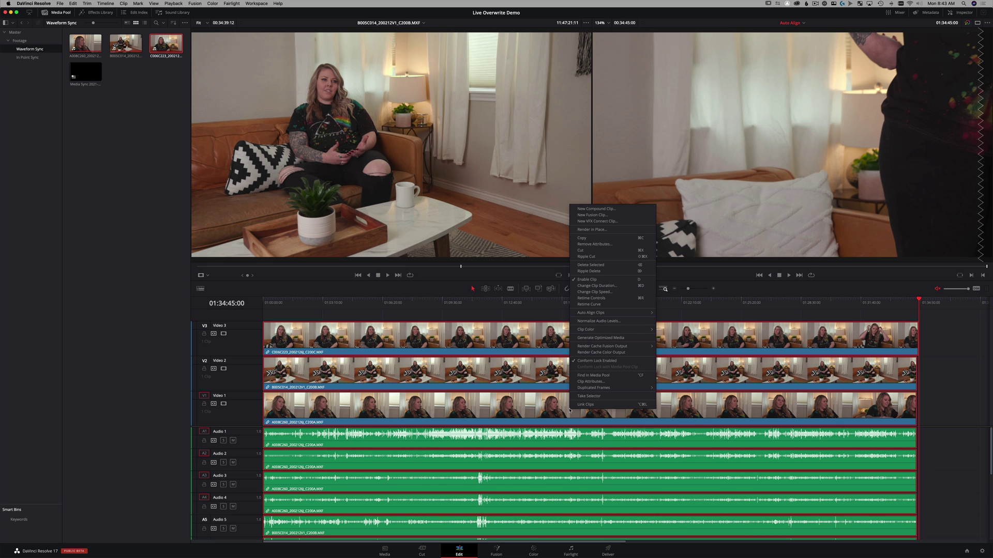
mouse_move(619, 315)
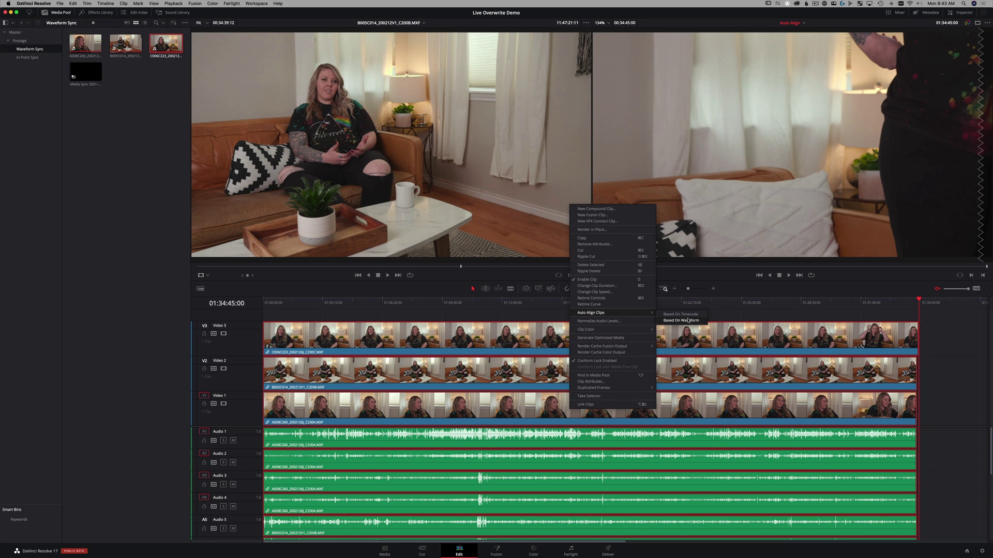
left_click(687, 321)
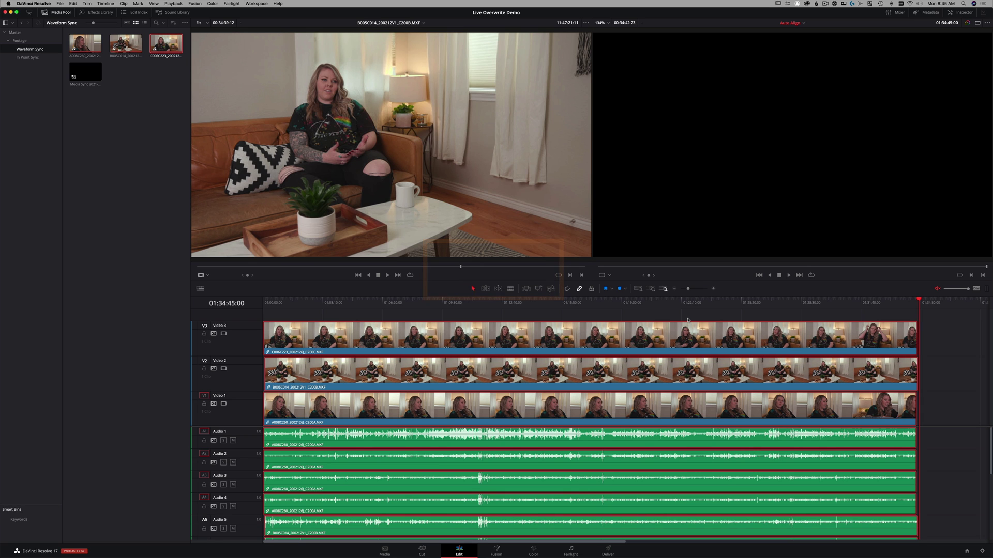
key("Up")
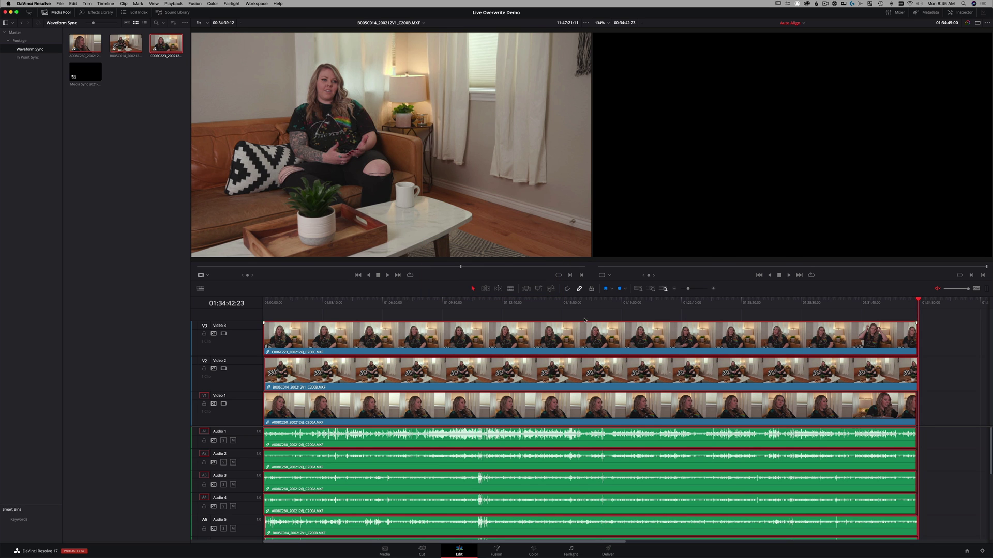
left_click(573, 300)
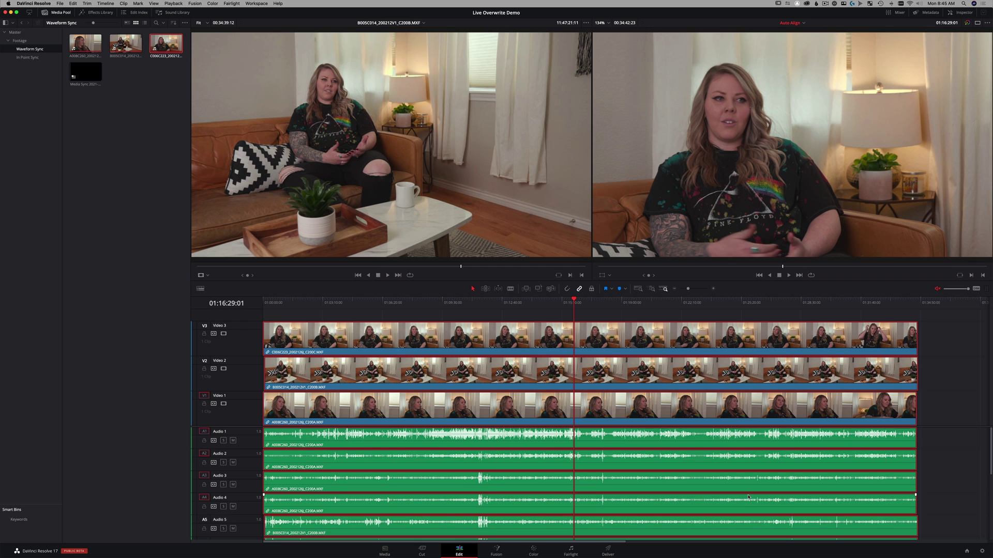
scroll(749, 497, "down", 5)
scroll(755, 501, "up", 5)
- In the Master bin, convert the Auto Align timeline to a multicam clip
left_click(15, 32)
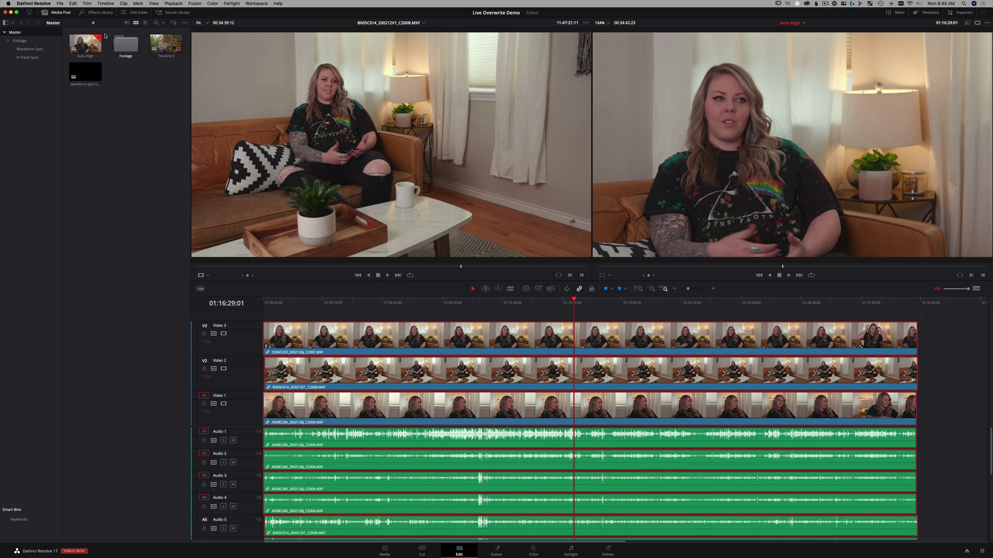
right_click(75, 41)
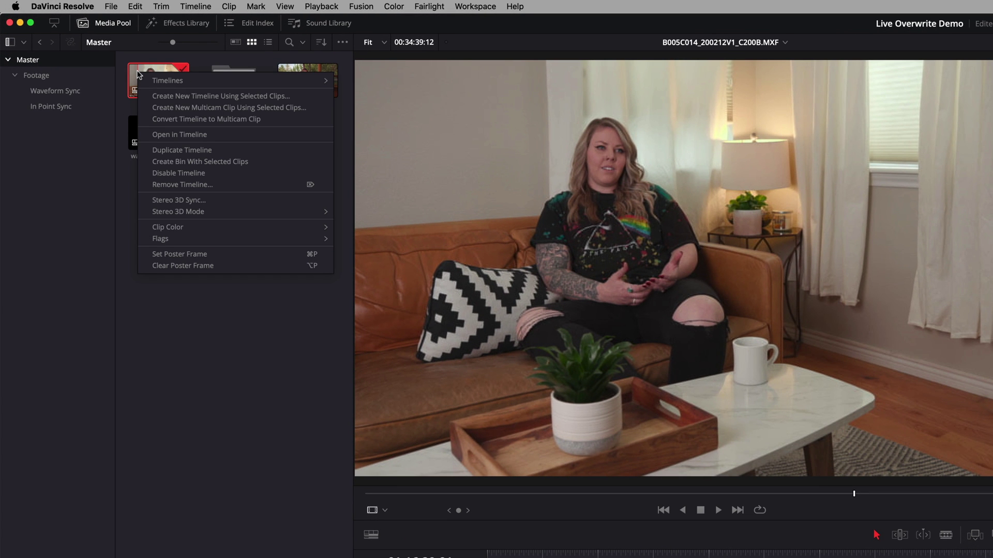
left_click(247, 119)
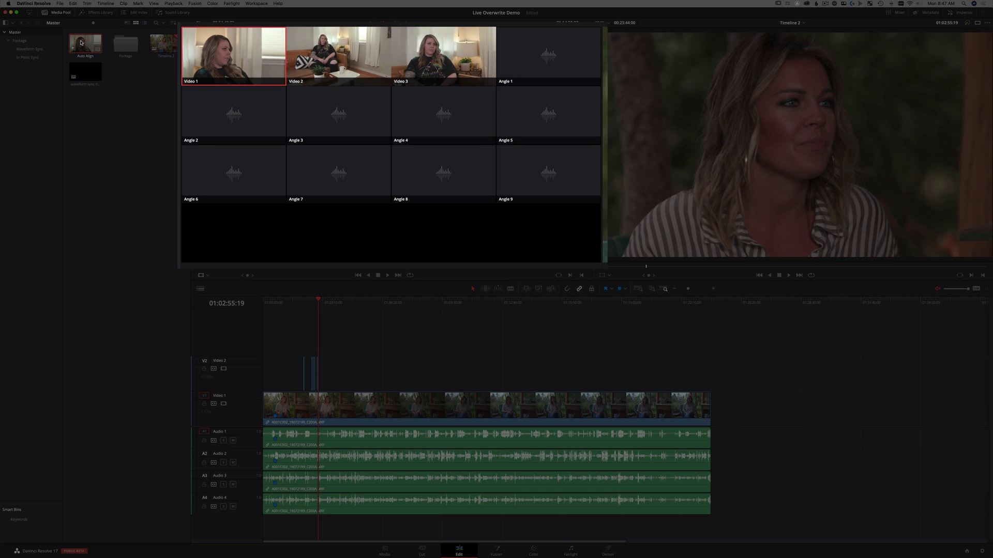